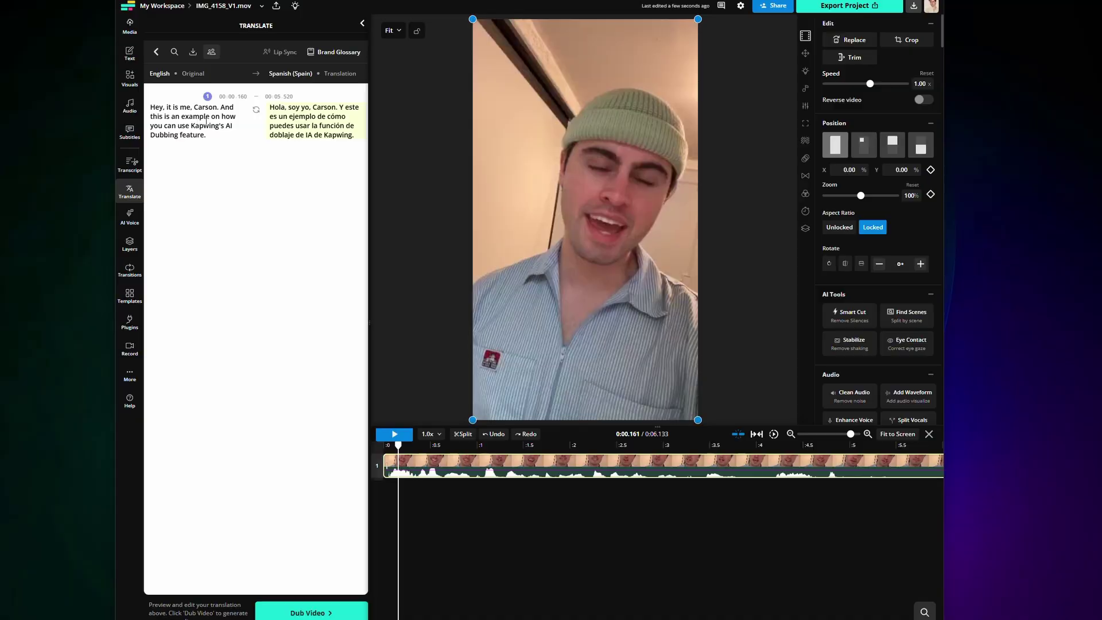
- Open the search over the Spanish subtitle lines of the dubbed video
click(174, 52)
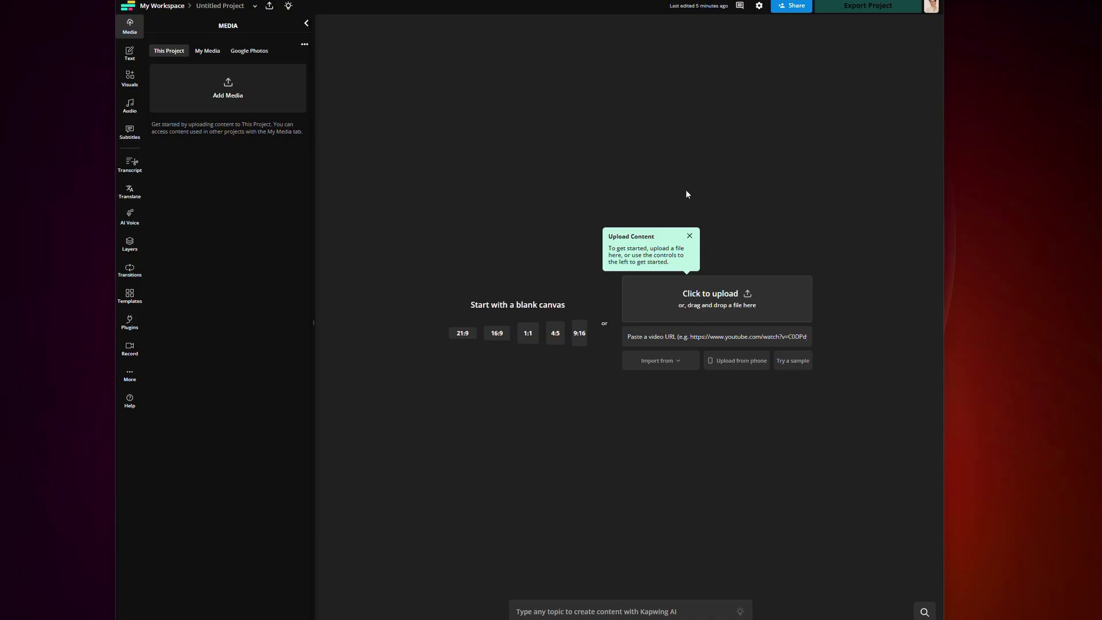
- Upload IMG_4158_V1.mov into the project and move playback slightly into the clip
click(689, 236)
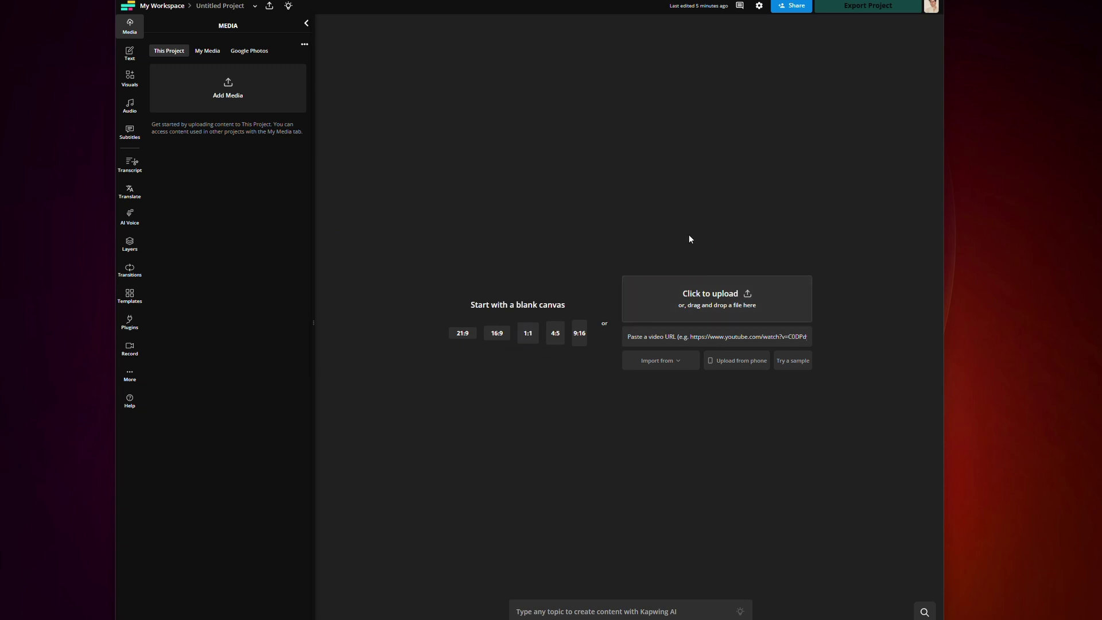
drag(0, 402, 639, 302)
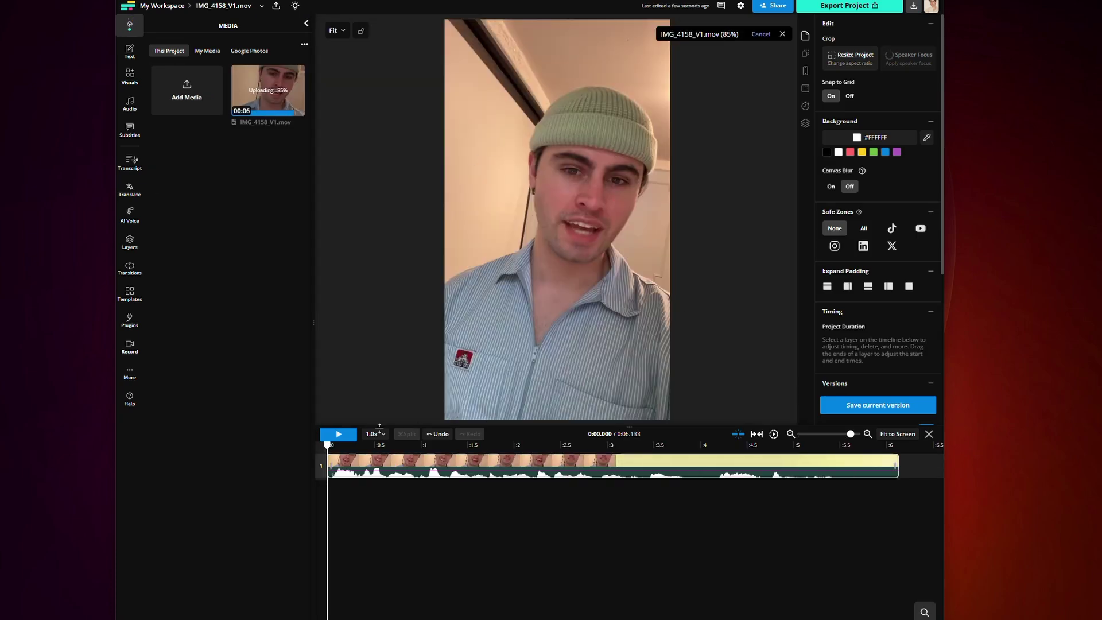
mouse_move(413, 445)
mouse_down()
mouse_move(470, 441)
mouse_move(399, 447)
mouse_up()
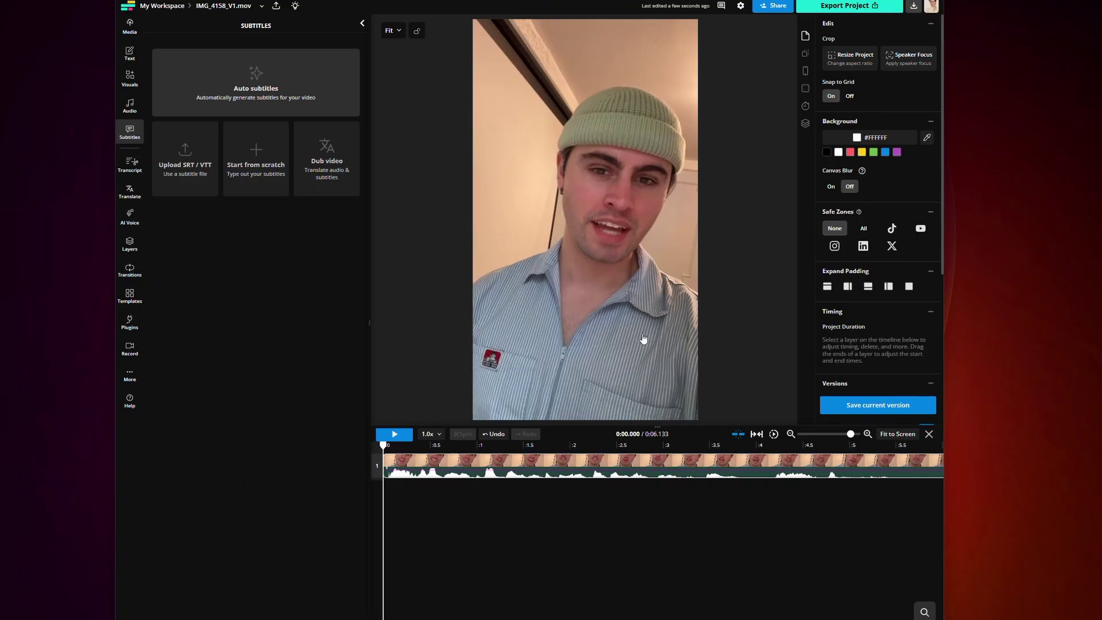
- Start a dub of the video with English as the original language
click(130, 133)
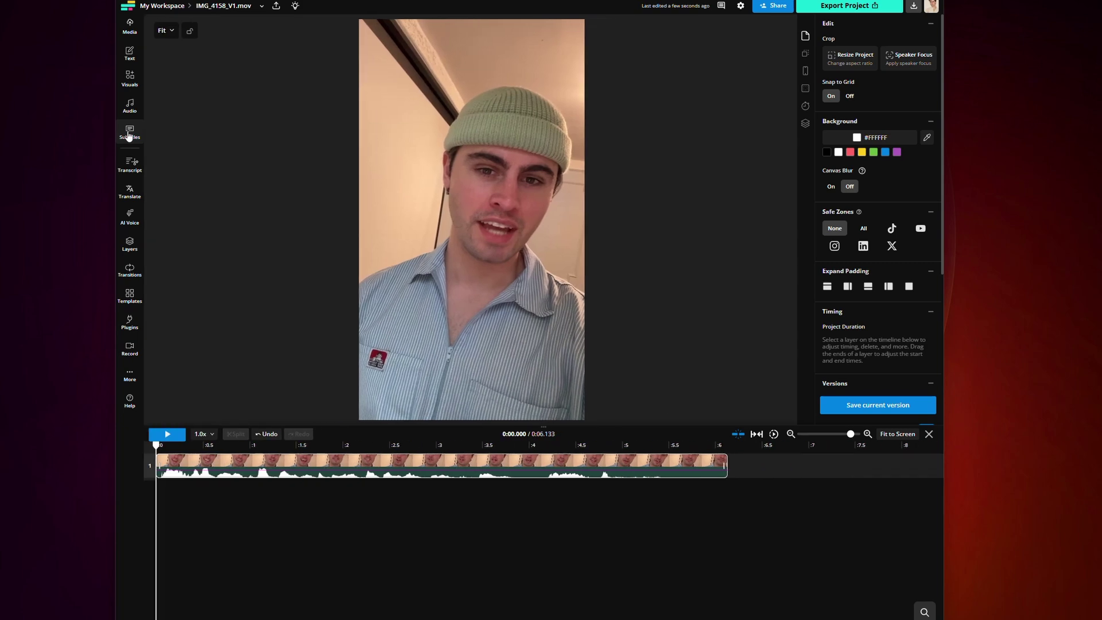
click(130, 133)
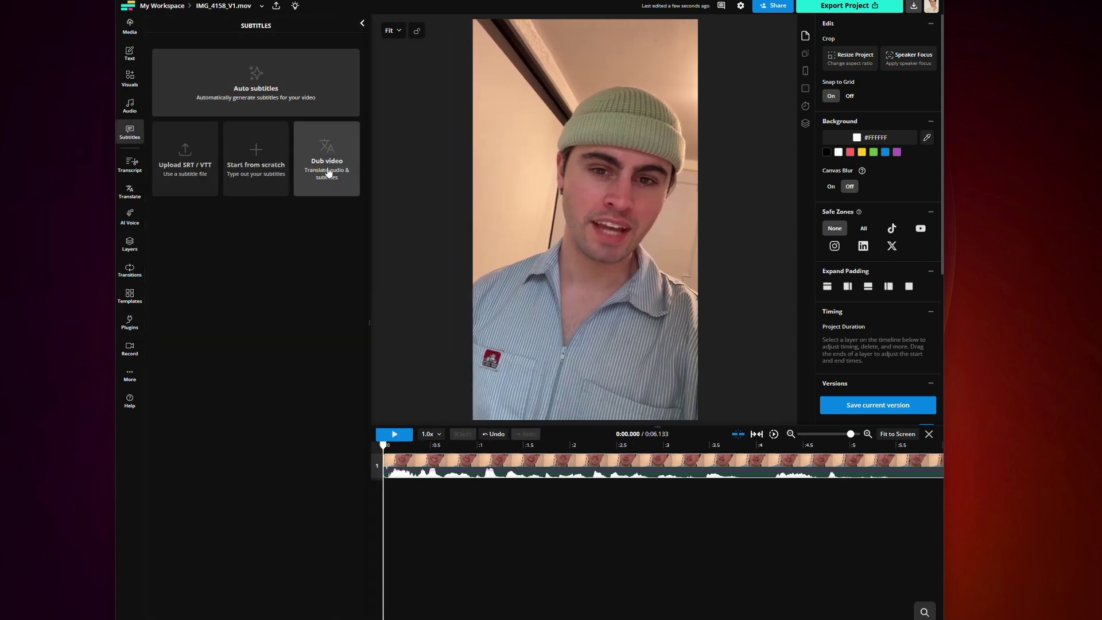
click(328, 172)
click(268, 82)
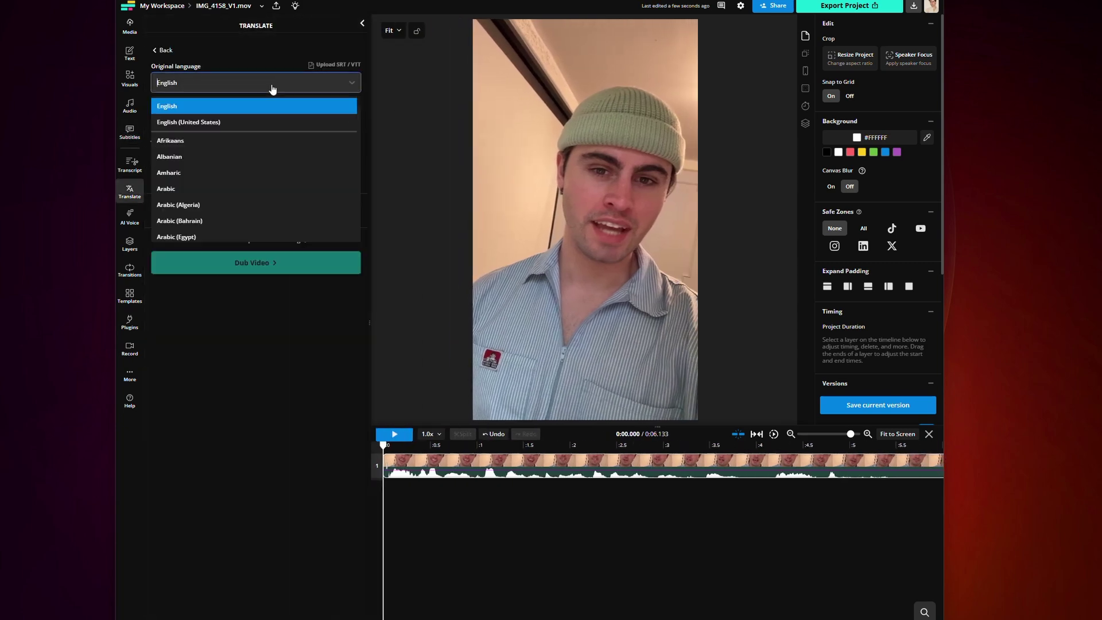
click(184, 111)
- Set the dub's target language to Spanish (Spain) only, removing the other added languages
click(233, 118)
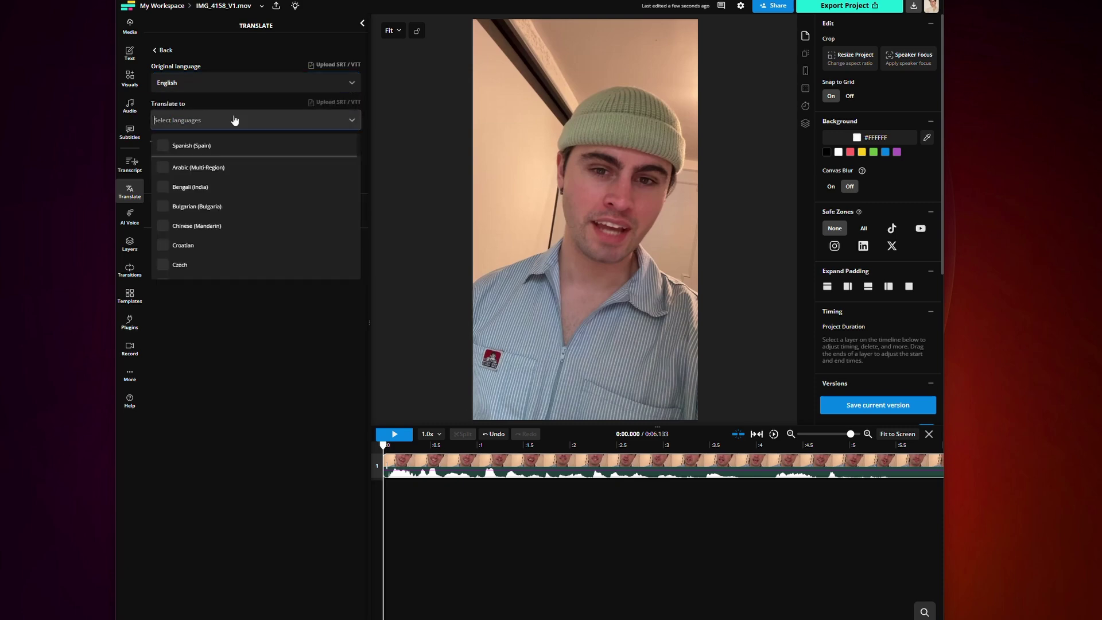
click(213, 154)
scroll(189, 200, down, 2)
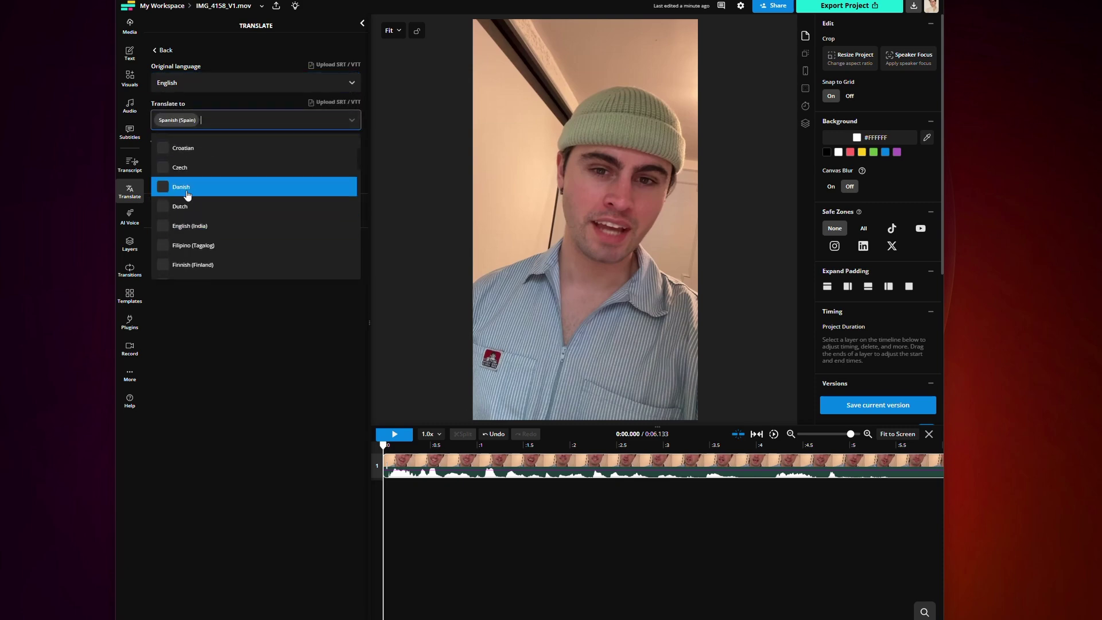
click(170, 187)
click(169, 206)
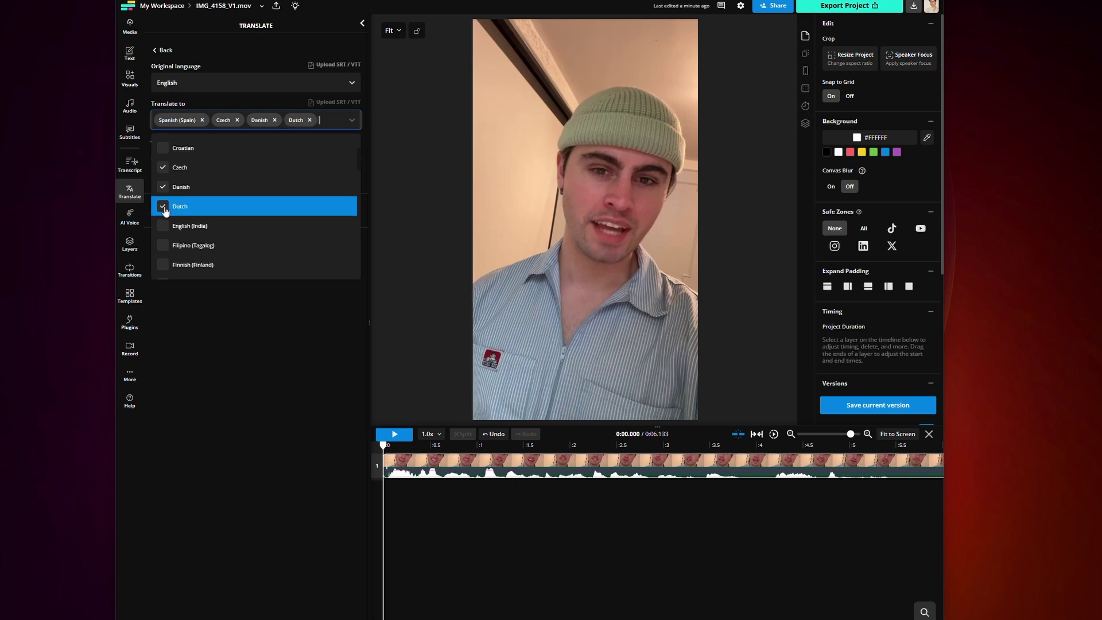
click(169, 225)
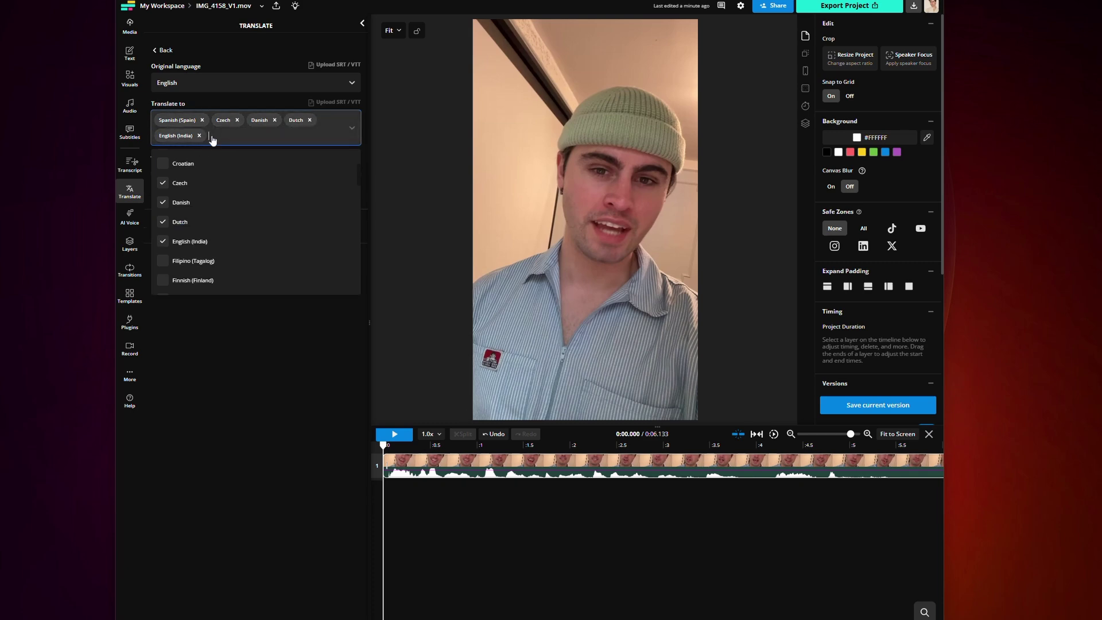
click(199, 136)
click(237, 120)
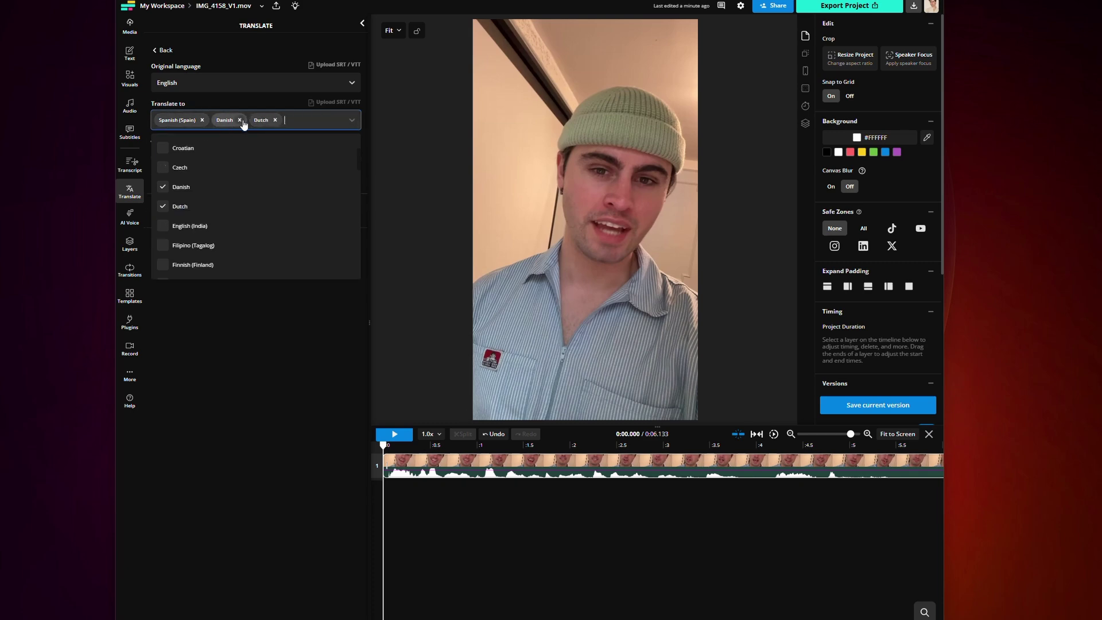
click(250, 53)
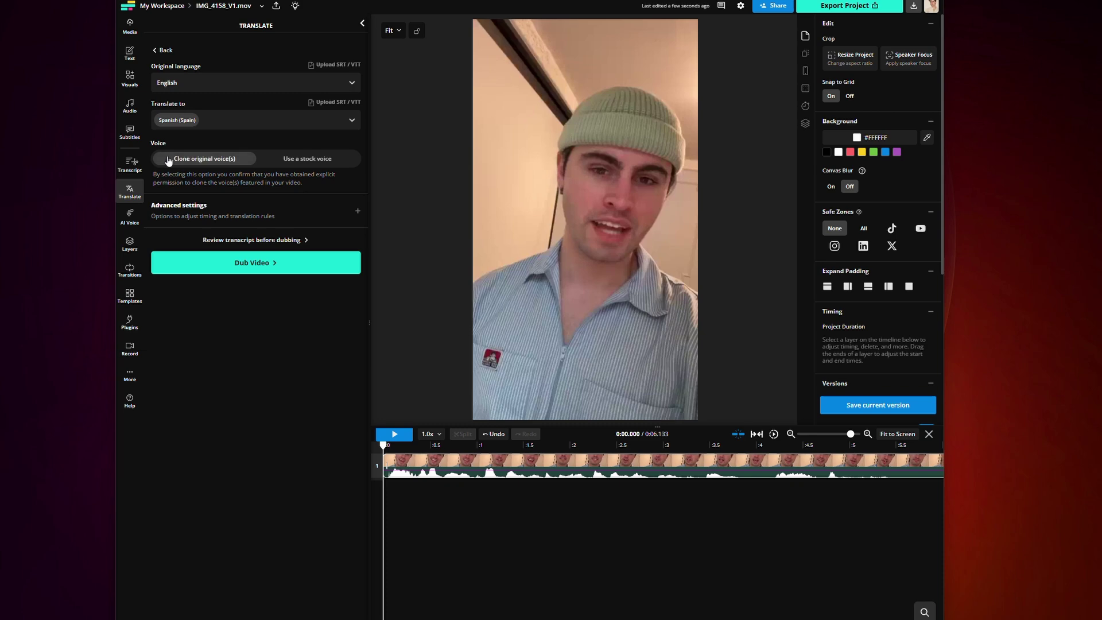
- Switch the dub from cloning the original voice to a stock voice and browse the voices
click(321, 160)
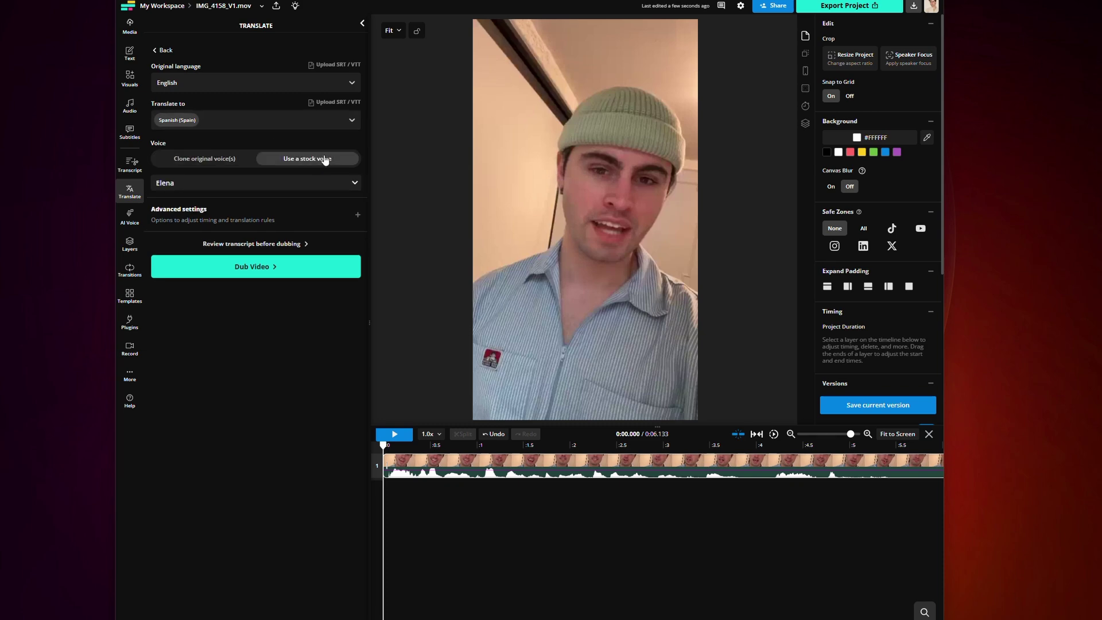
click(194, 162)
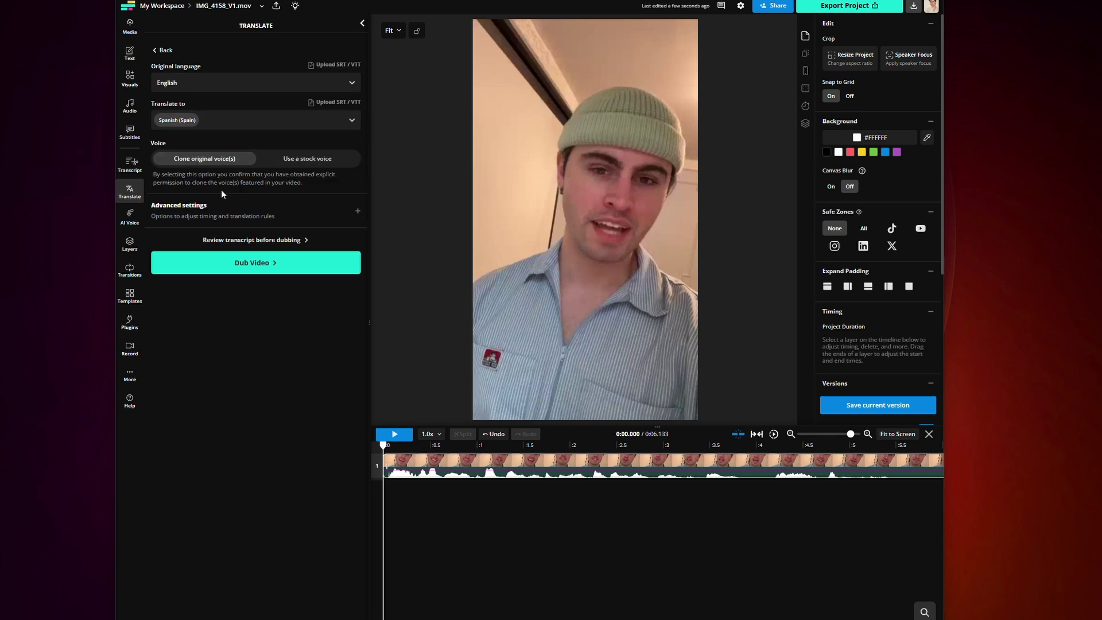
click(295, 159)
click(326, 186)
scroll(271, 287, down, 10)
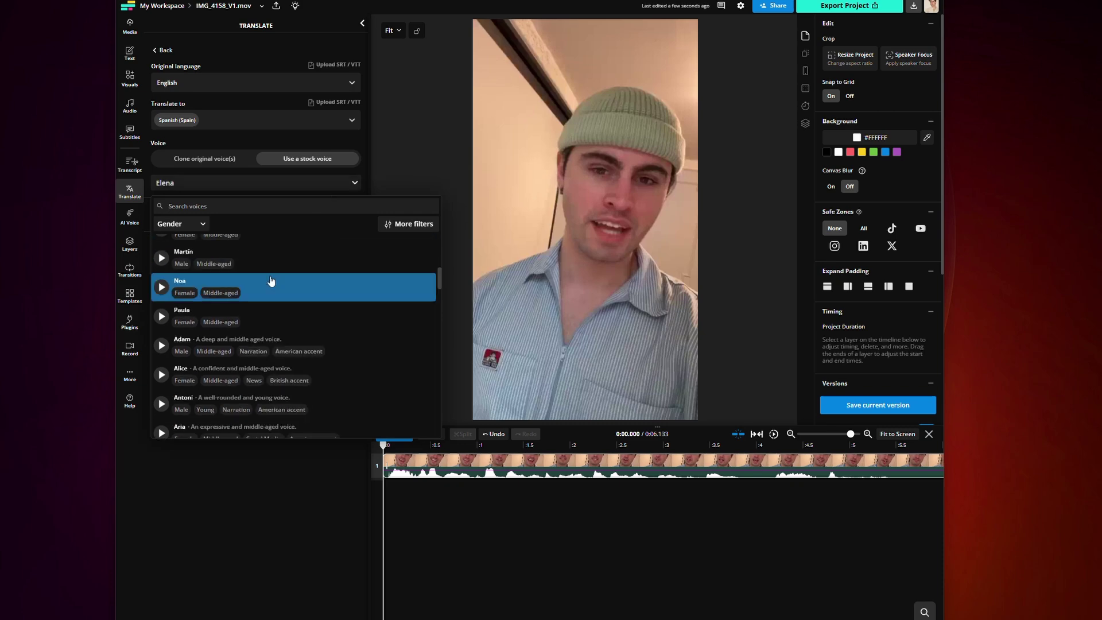
scroll(270, 304, up, 12)
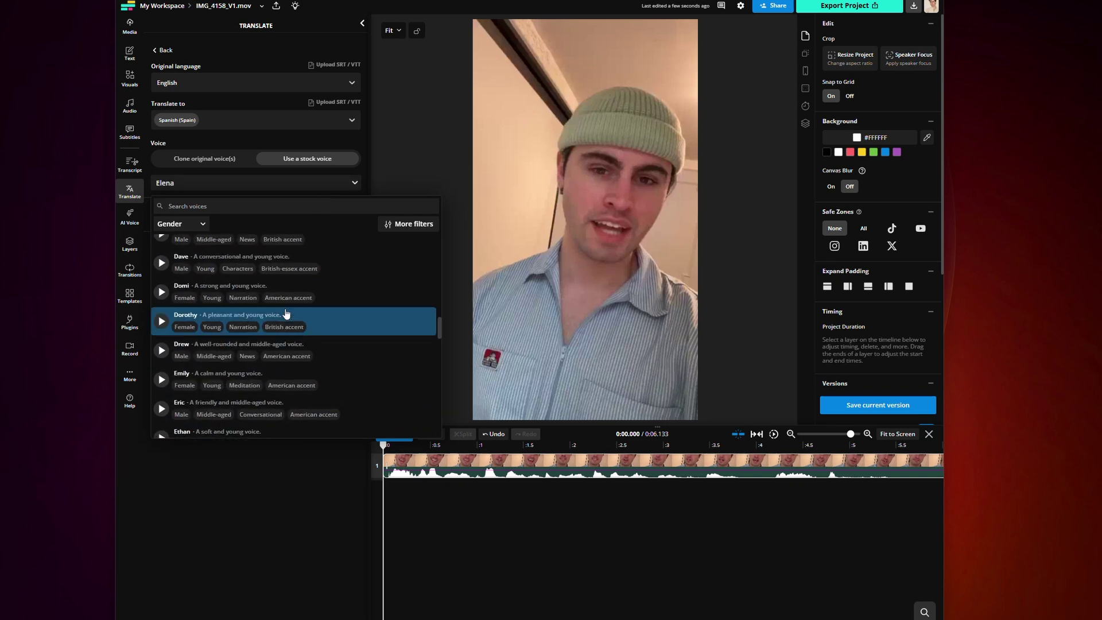
- Filter the stock voices to female, conversational ones
click(202, 225)
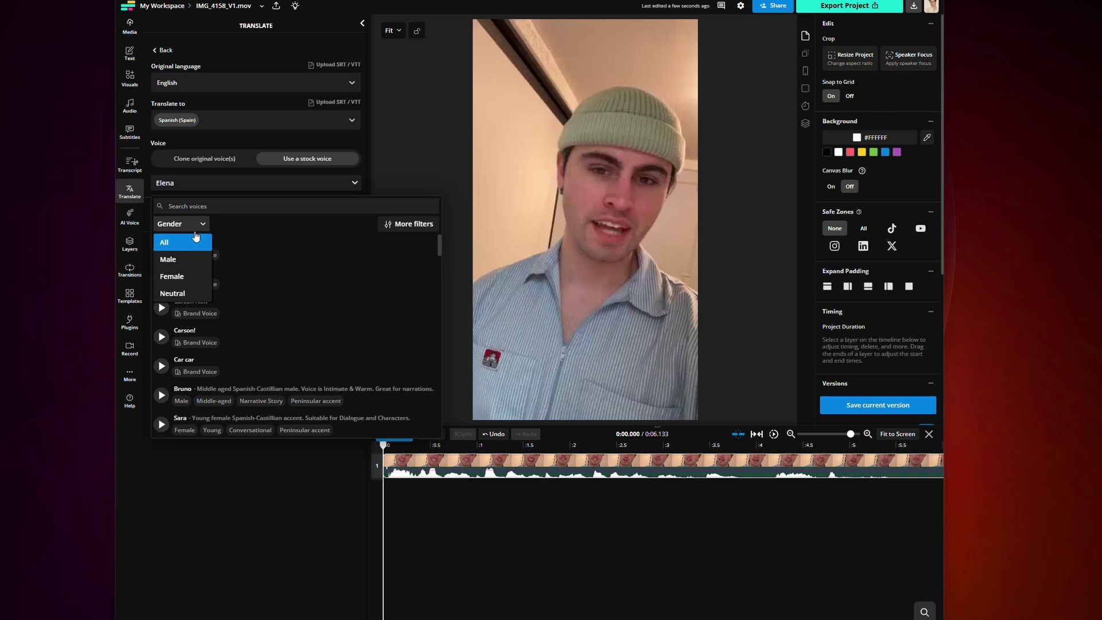
click(182, 277)
click(372, 224)
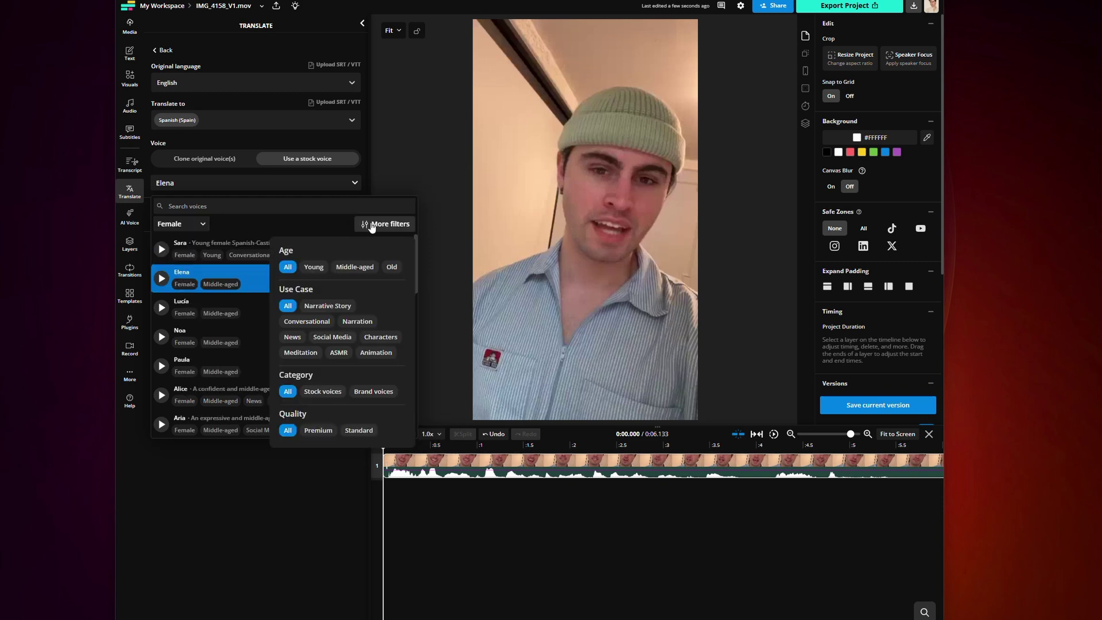
click(309, 322)
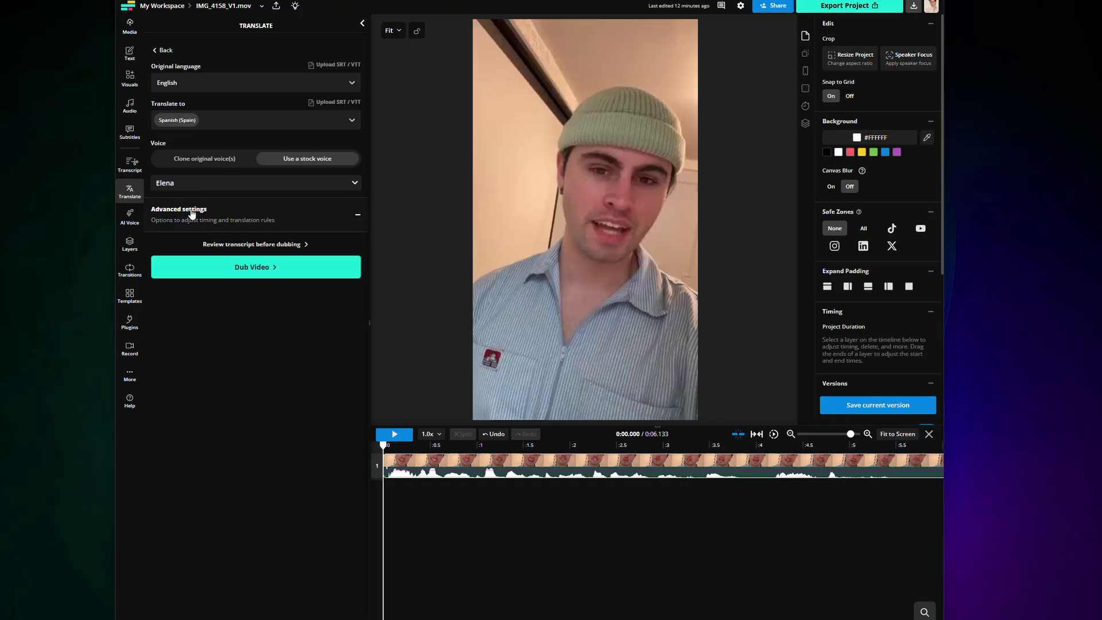
- Expand the advanced dubbing settings and bring up the Brand Glossary translation rules
click(200, 211)
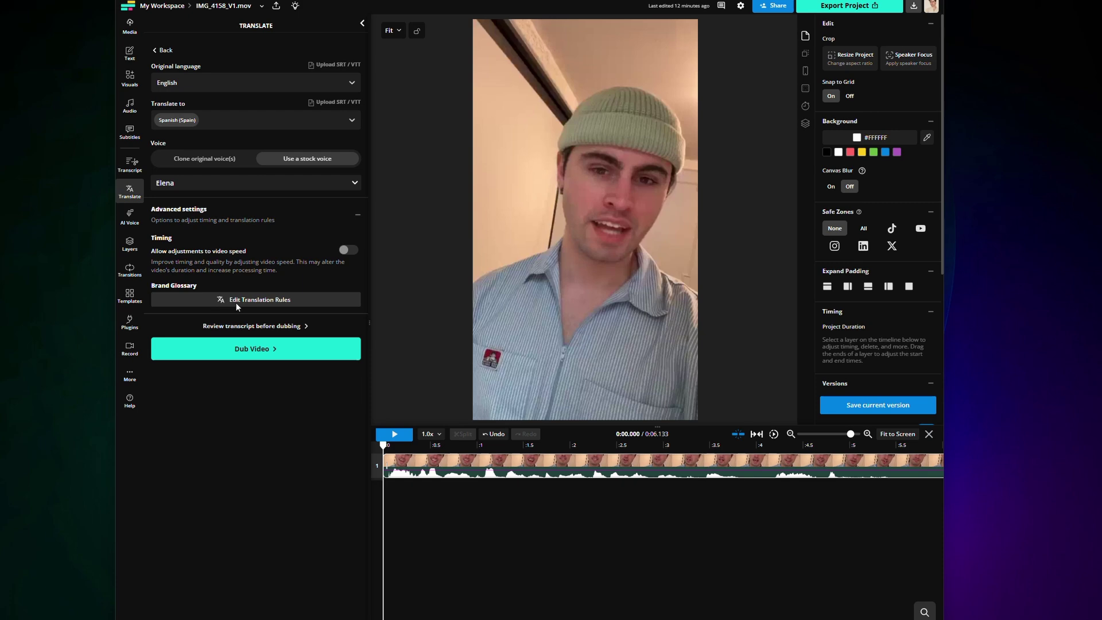
click(235, 302)
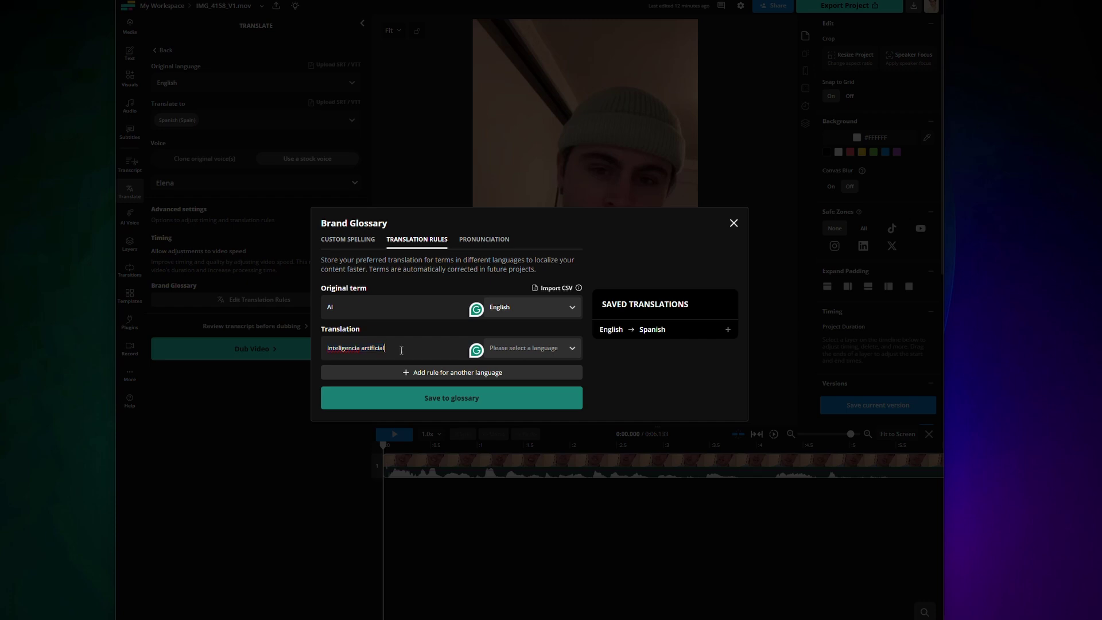
- Draft a glossary translation rule keeping 'Kapwing' as 'Kapwing' for all languages
key(BackSpace)
click(628, 336)
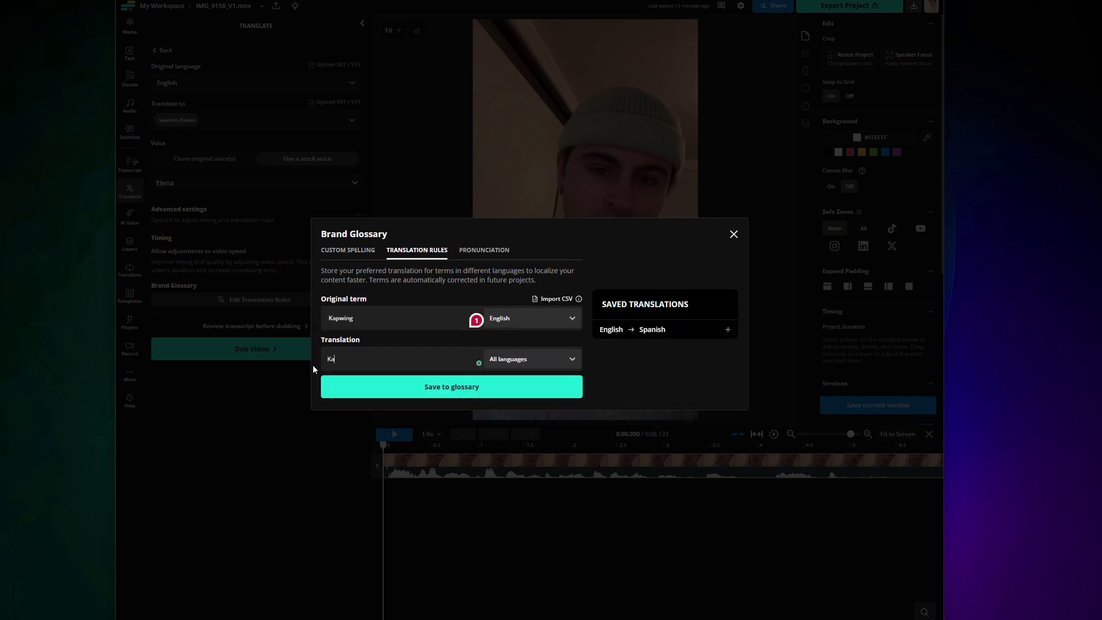
text(pwing)
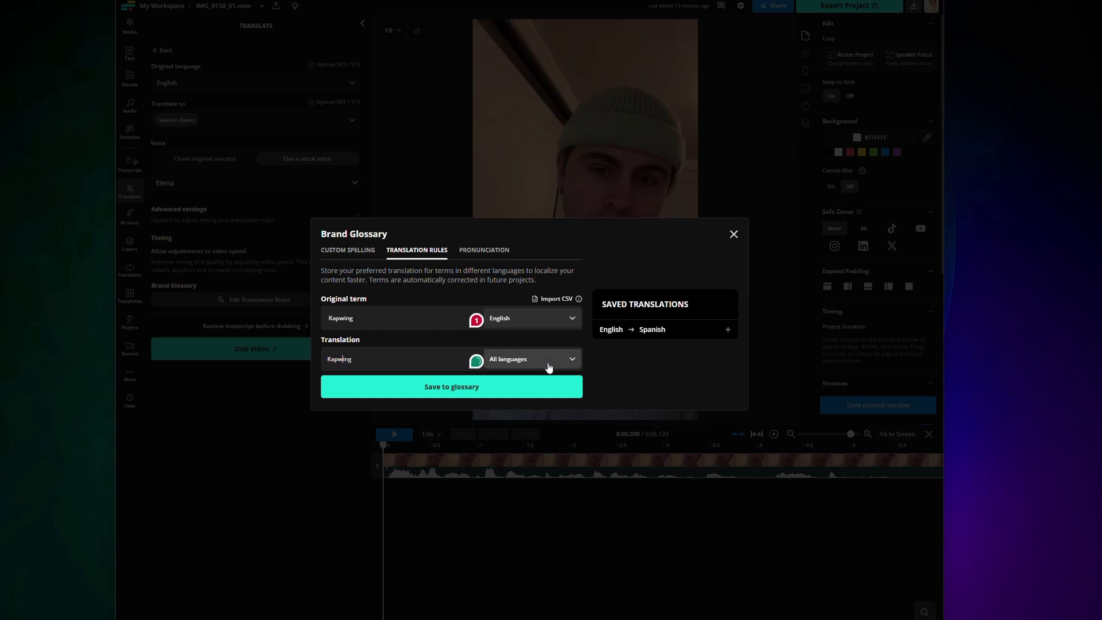
click(548, 363)
click(514, 382)
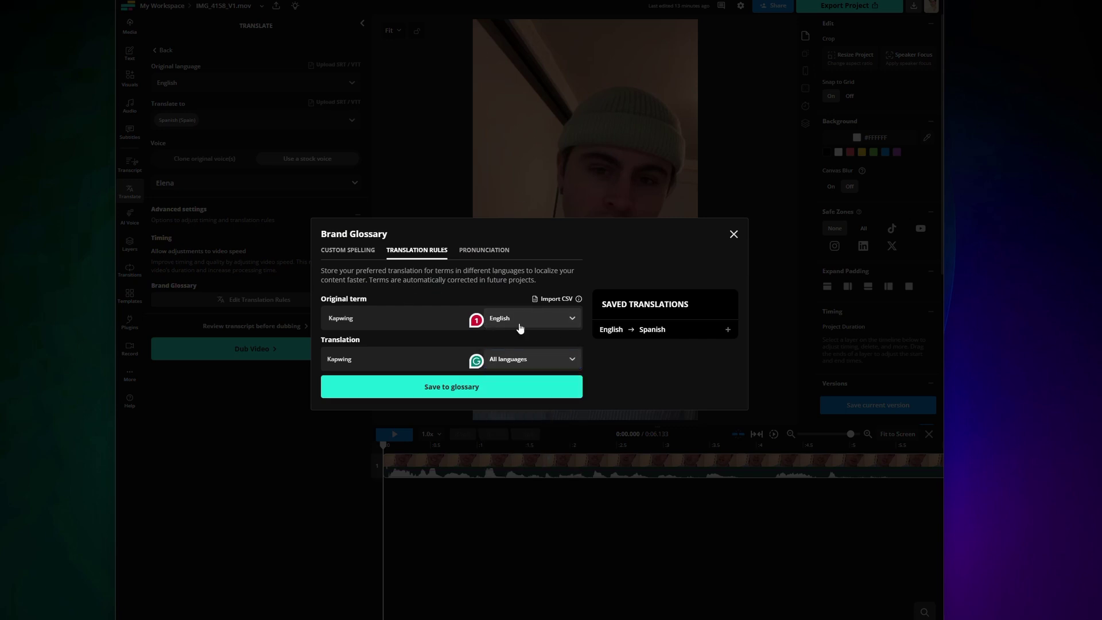
- Save a pronunciation rule voicing 'Kapwing' as 'kAH-pwing' and close the Brand Glossary
click(484, 249)
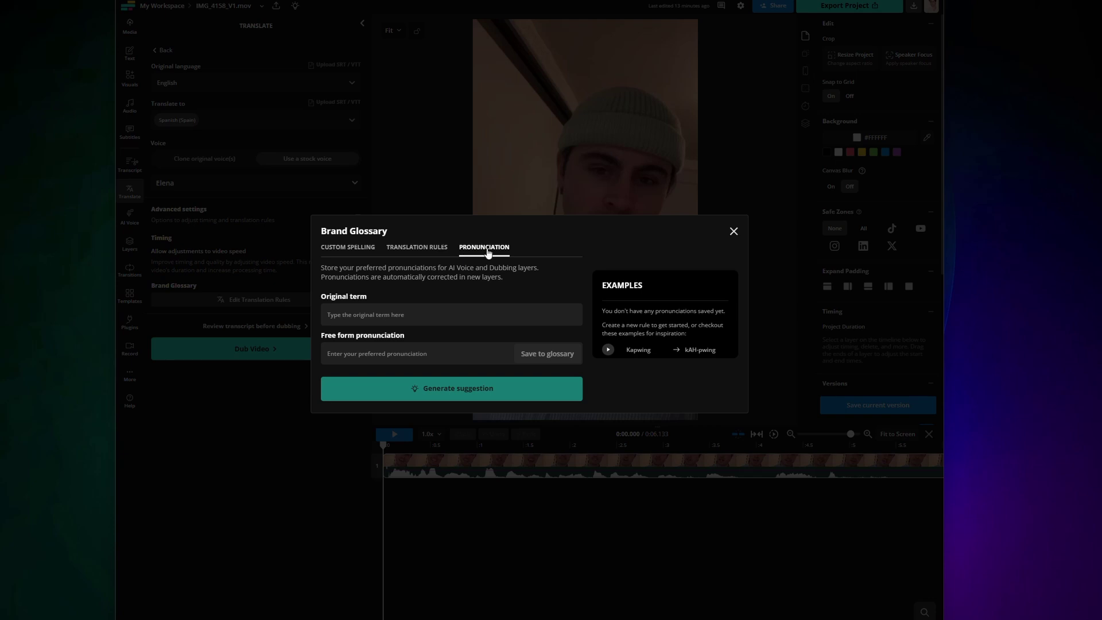
click(368, 314)
text(Kapwing)
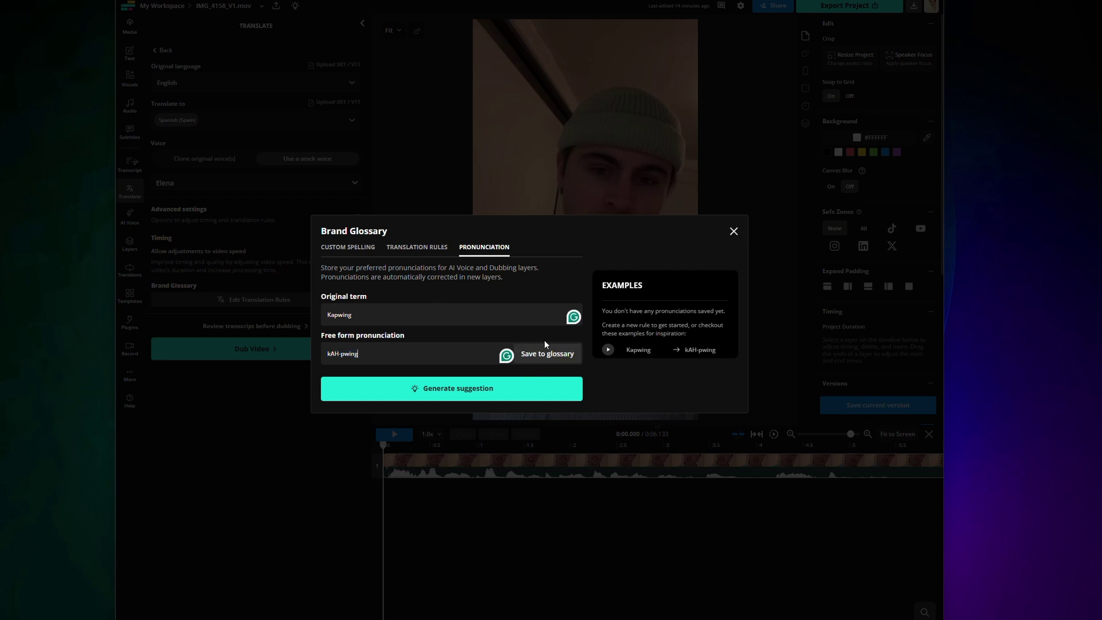
click(548, 353)
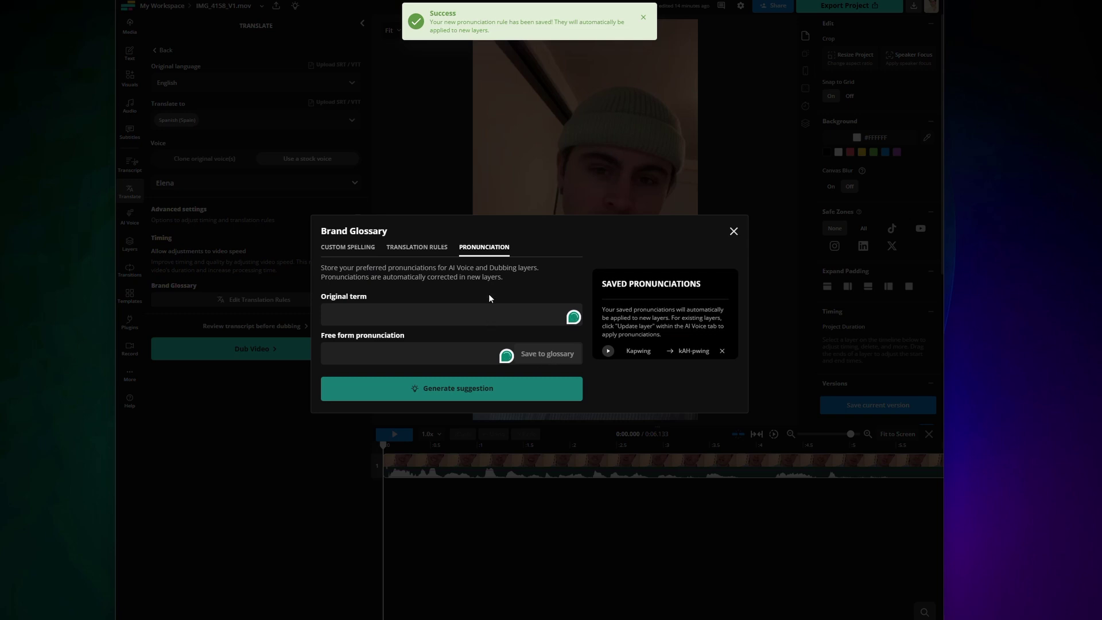
click(733, 231)
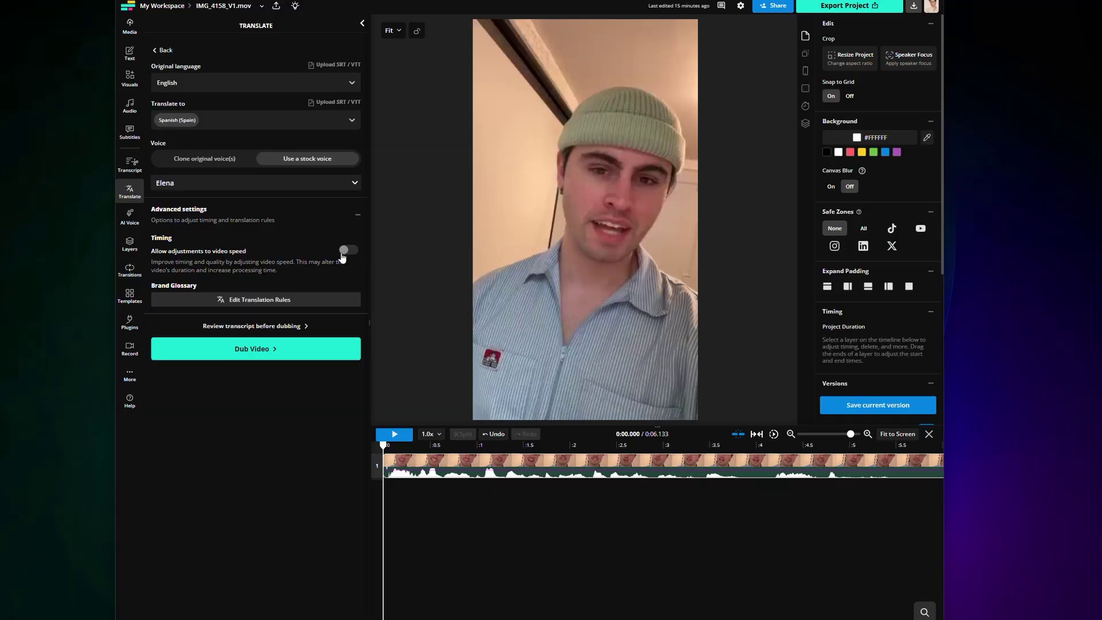
- Turn on 'Allow adjustments to video speed' under the dub's Timing settings
click(351, 253)
click(259, 327)
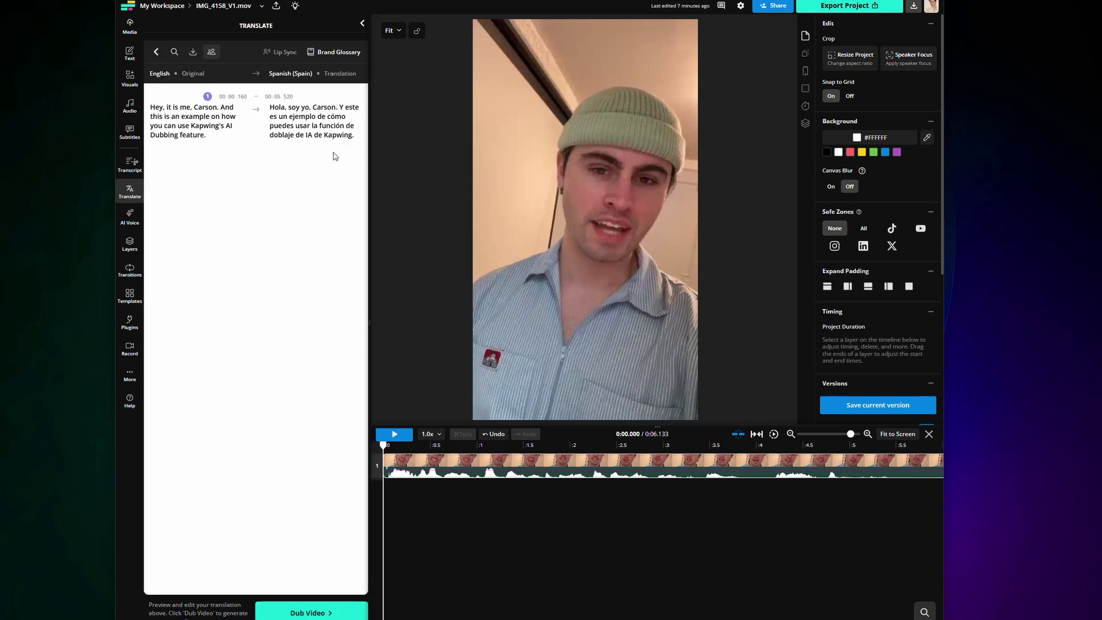
drag(150, 107, 235, 107)
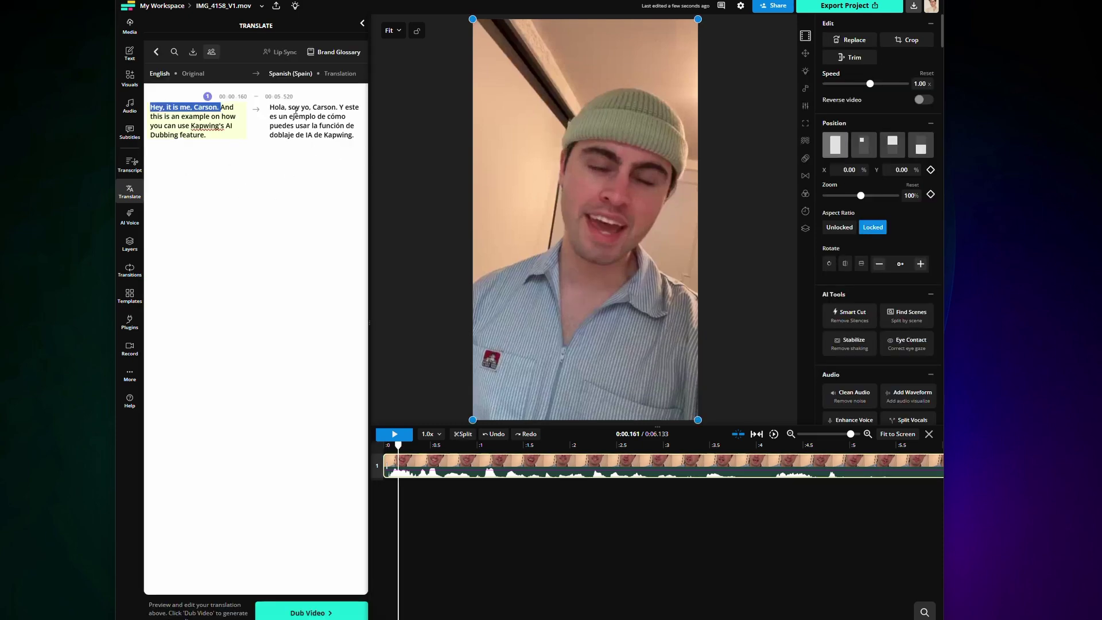
key(BackSpace)
click(340, 107)
drag(340, 107, 360, 107)
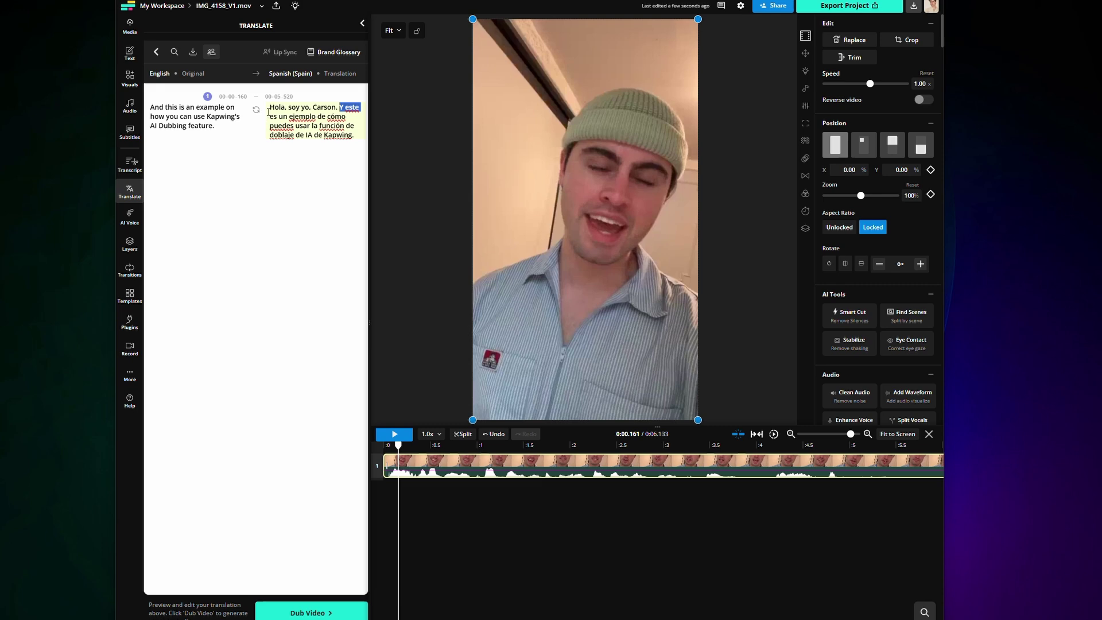
shift+click(269, 107)
key(BackSpace)
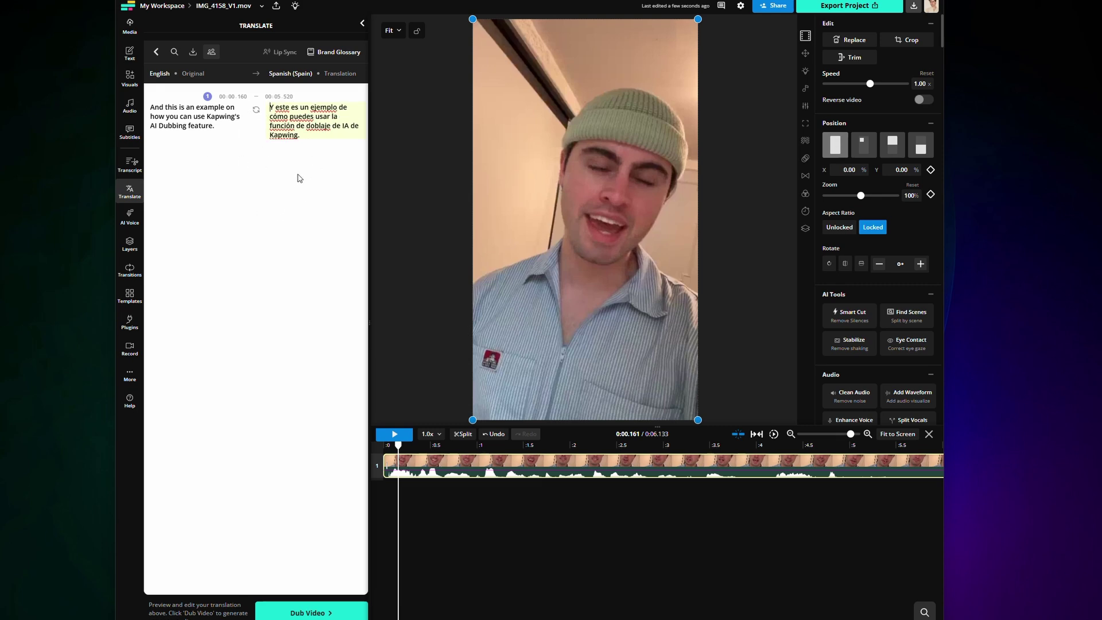
key(ctrl+z)
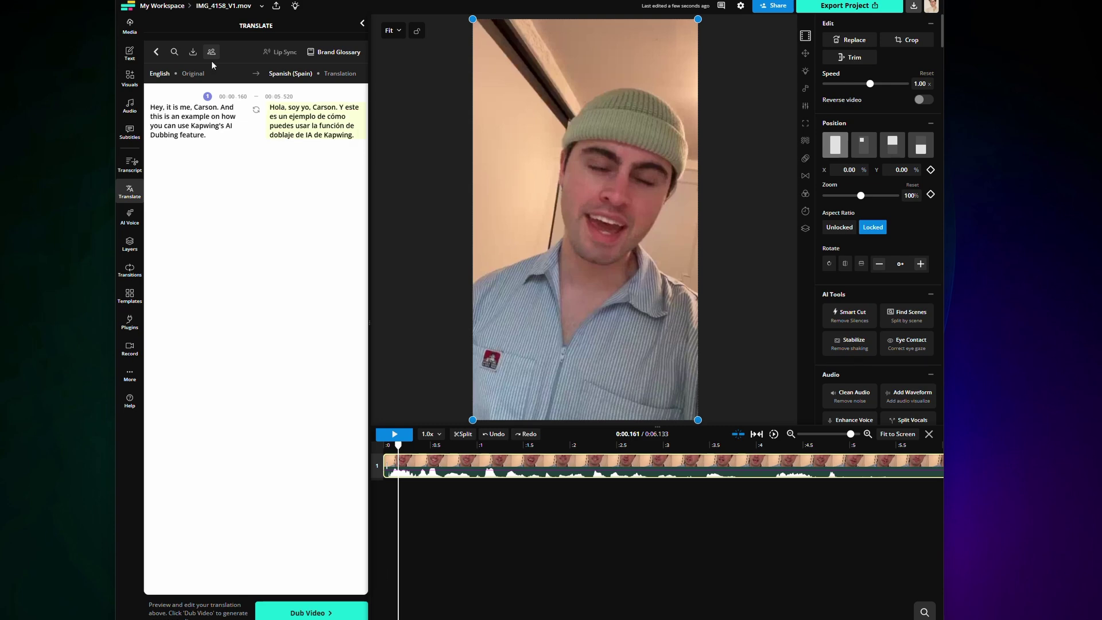
- Search the transcript for the speaker's name and replace all occurrences with a new name
click(174, 52)
text(c)
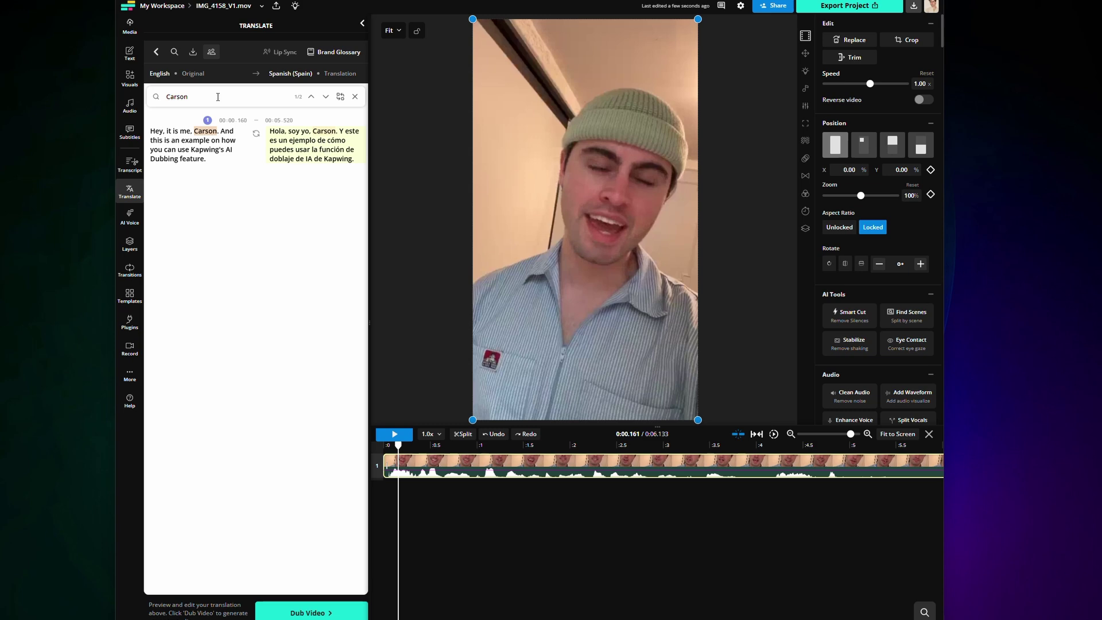
click(340, 97)
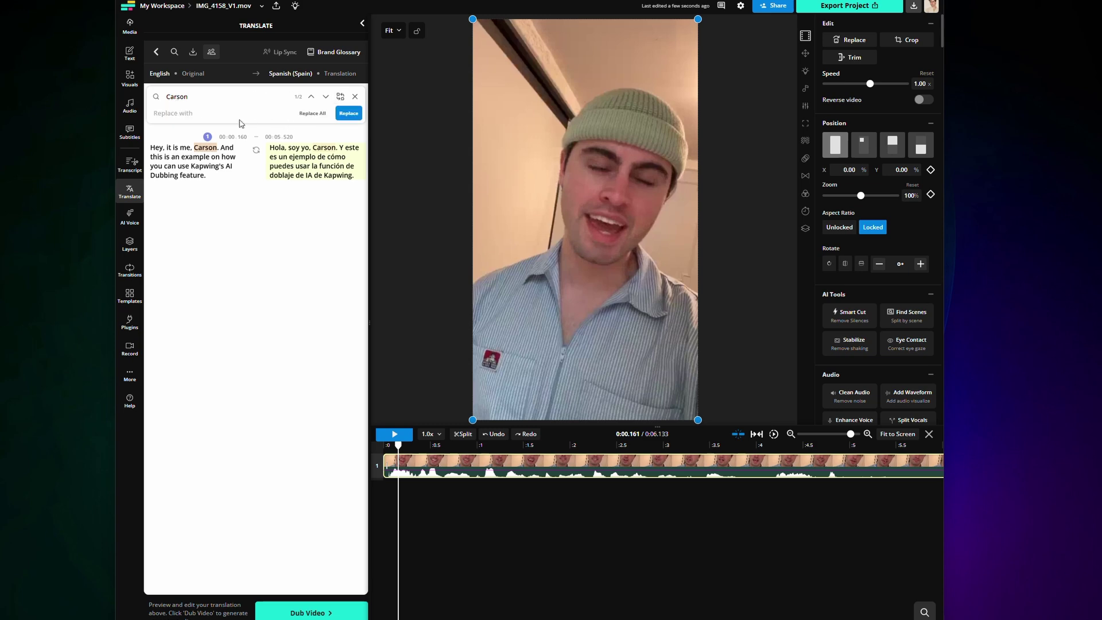
text(Andy)
click(315, 122)
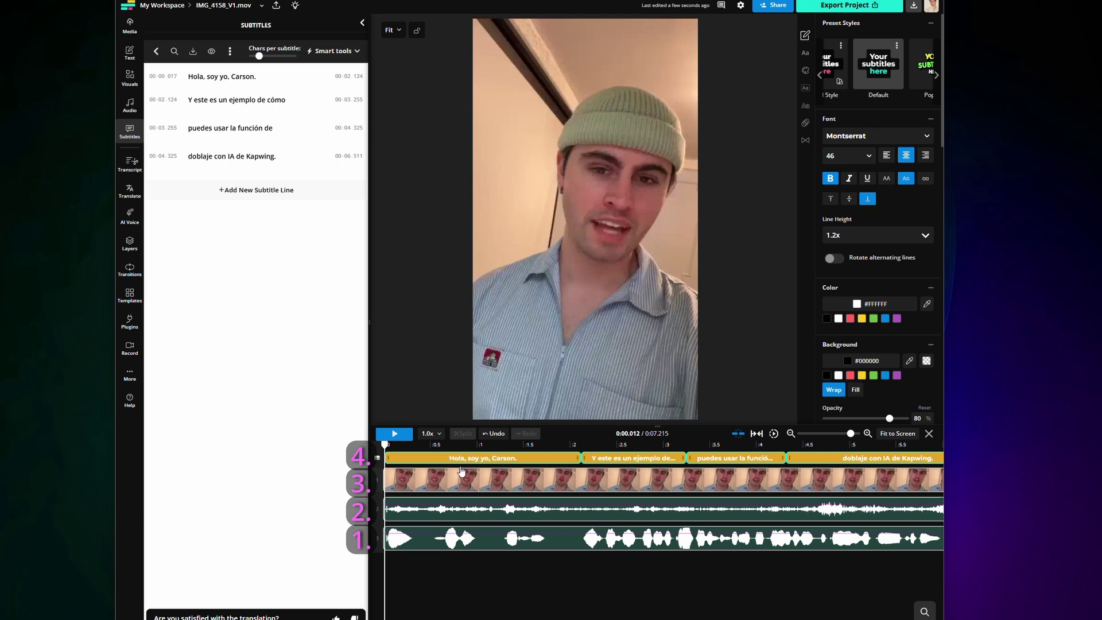
- Select the Spanish dubbed audio track on the timeline
click(498, 550)
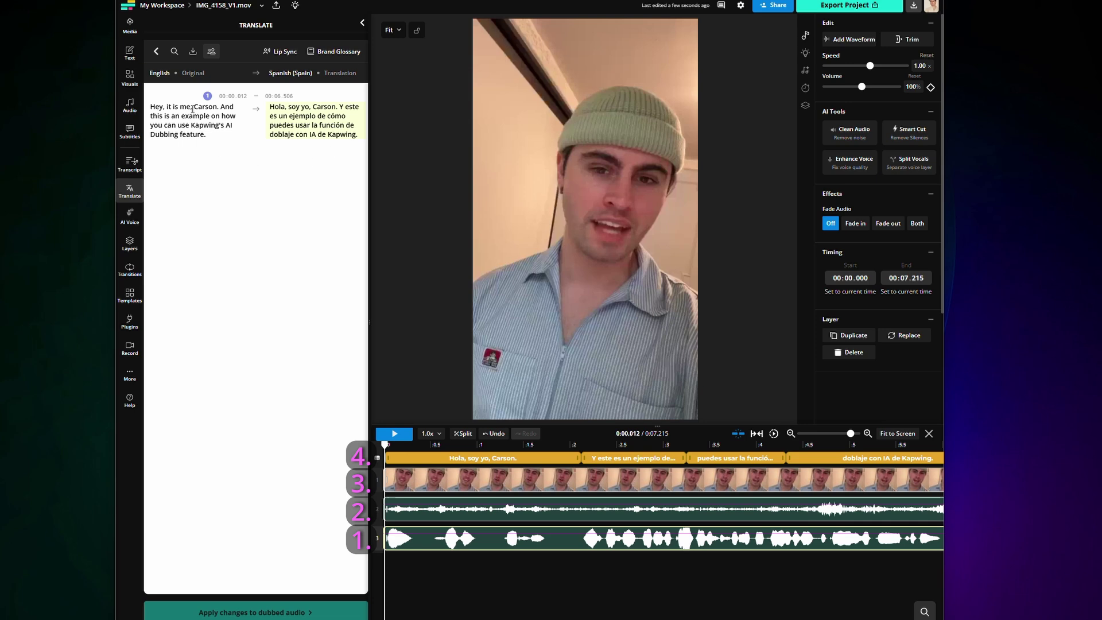
- Select 'Hola' and review the Brand Glossary's custom spelling and translation rules sections
double_click(279, 106)
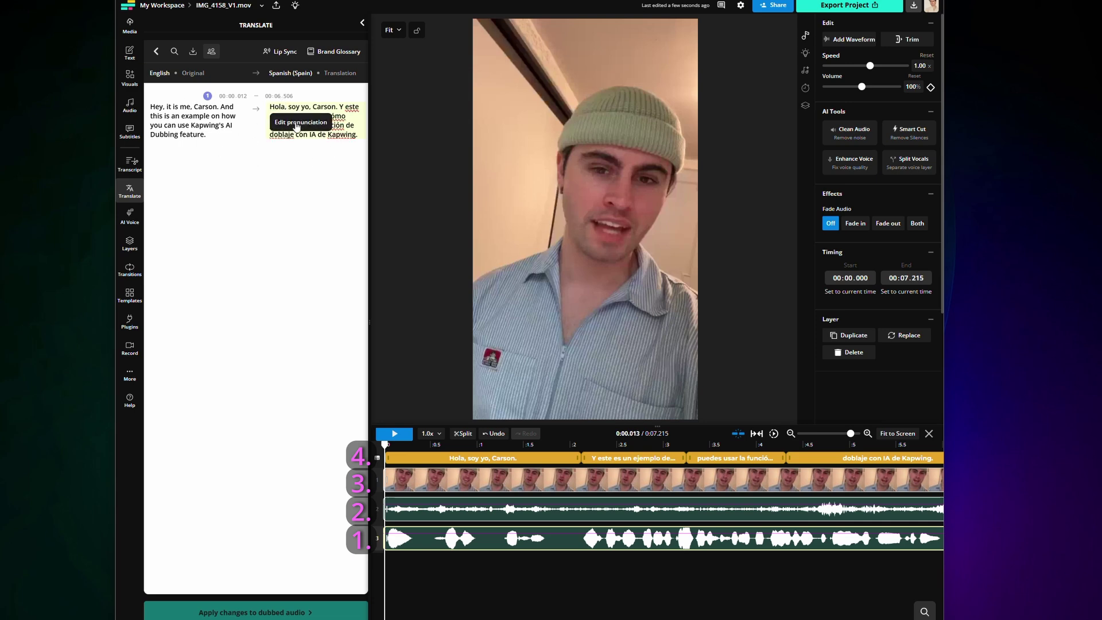
click(304, 121)
click(351, 246)
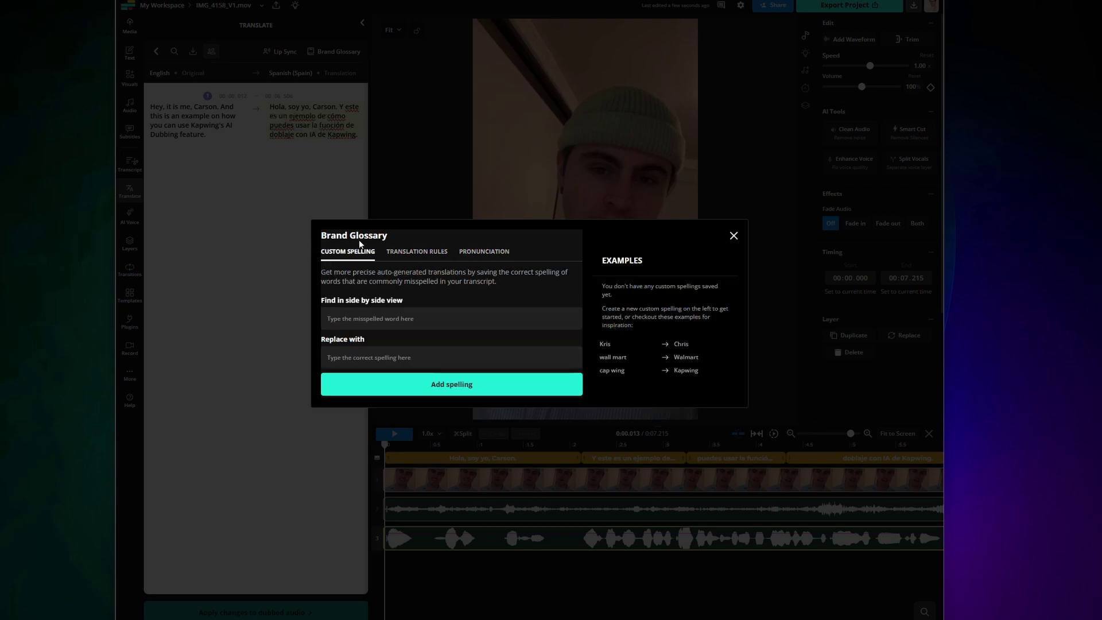
click(420, 246)
click(733, 221)
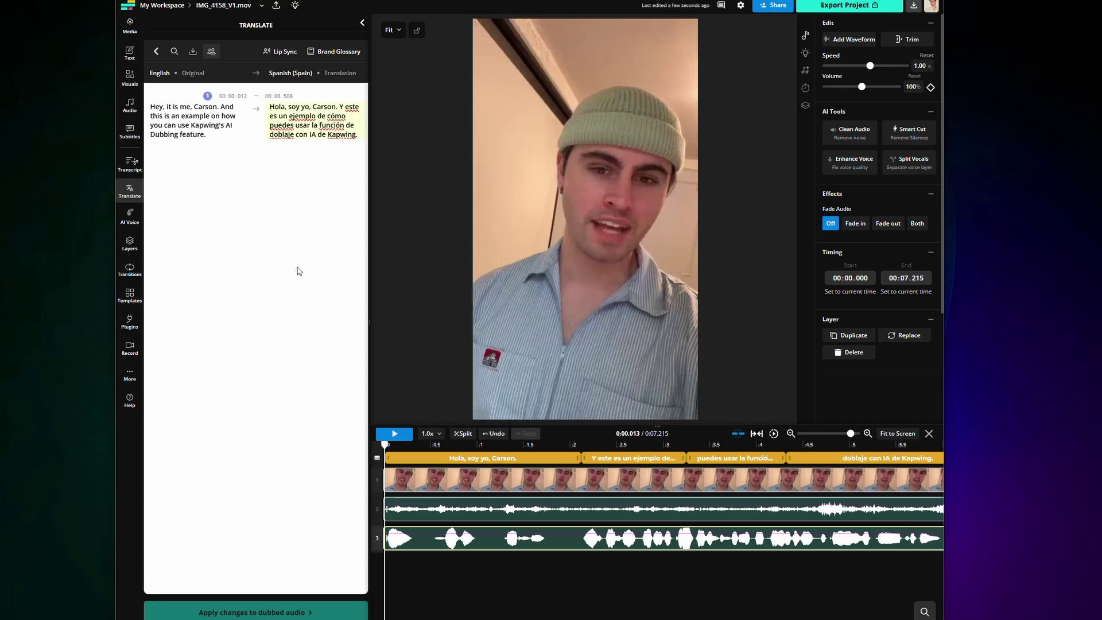
- Confirm the translation settings keep Spanish (Spain) as the target language
click(156, 52)
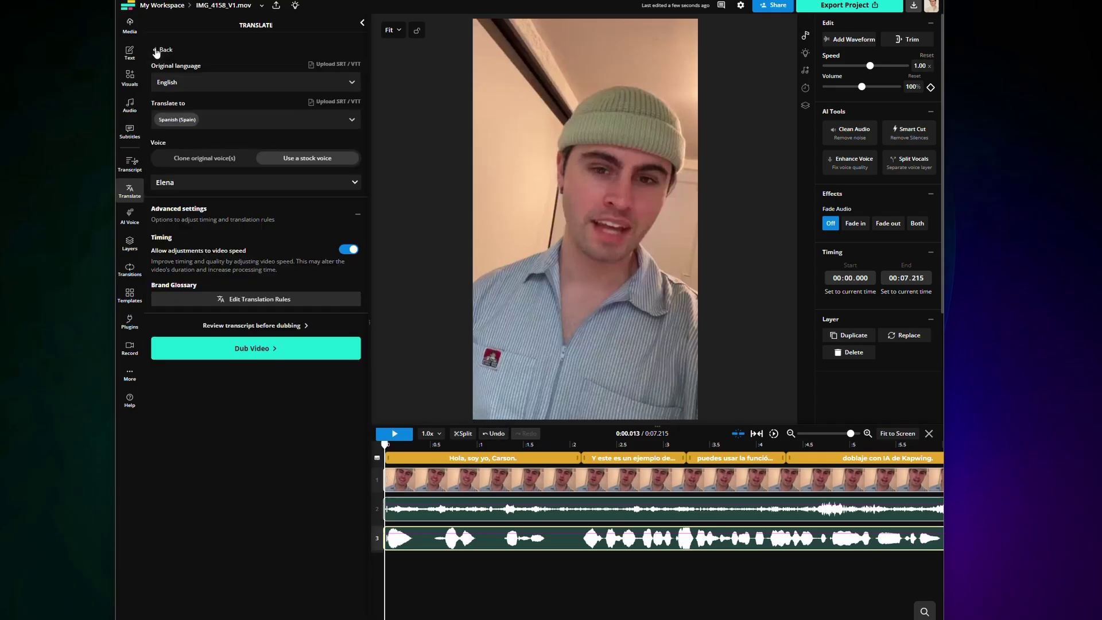
click(239, 121)
click(239, 122)
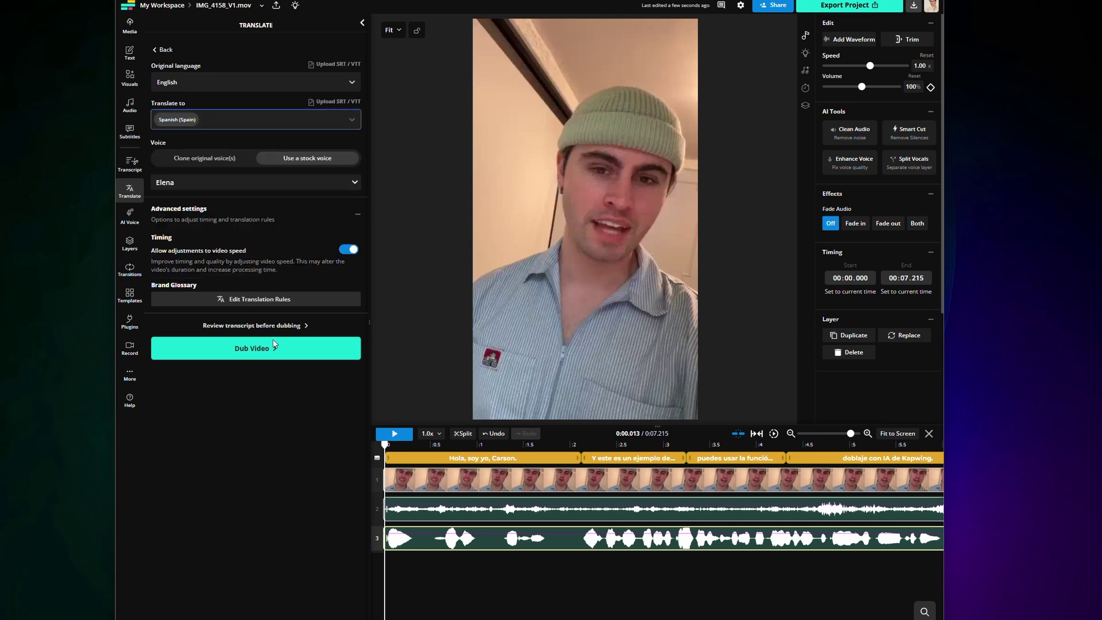
- Edit the fourth subtitle so it reads 'doblaje con IA de Kabwing.', swapping p for b
click(481, 459)
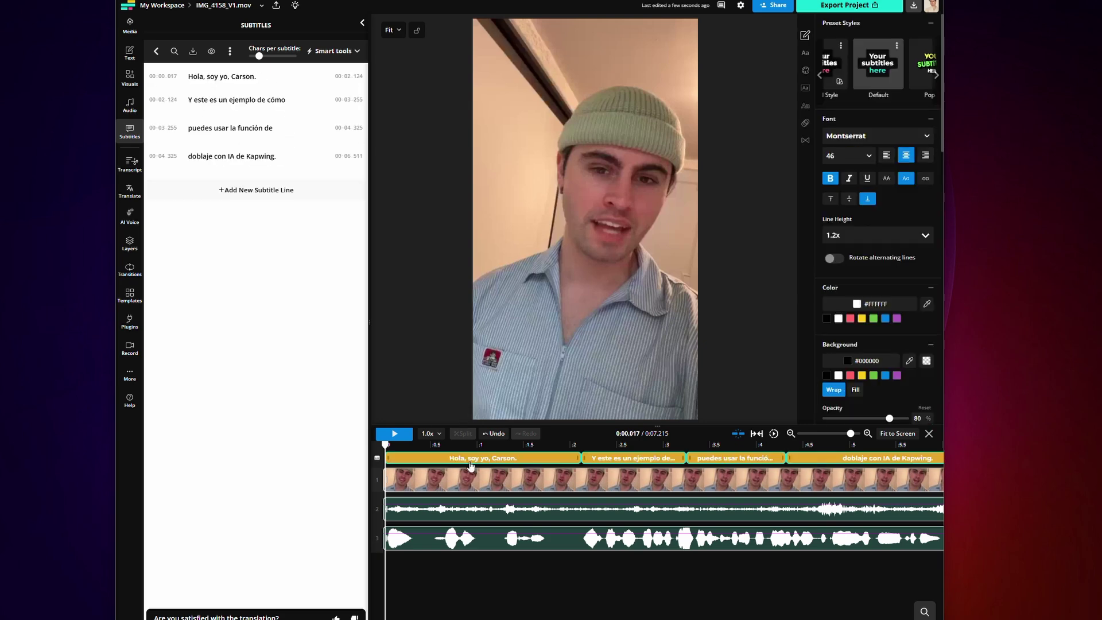
key(ctrl+z)
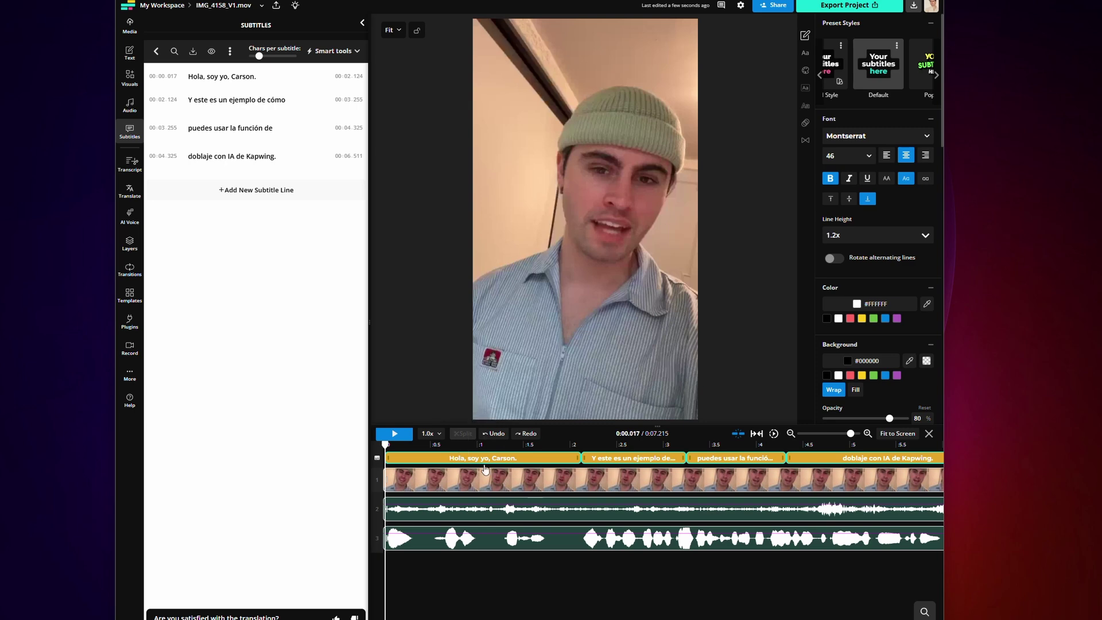
click(258, 156)
key(BackSpace)
text(b)
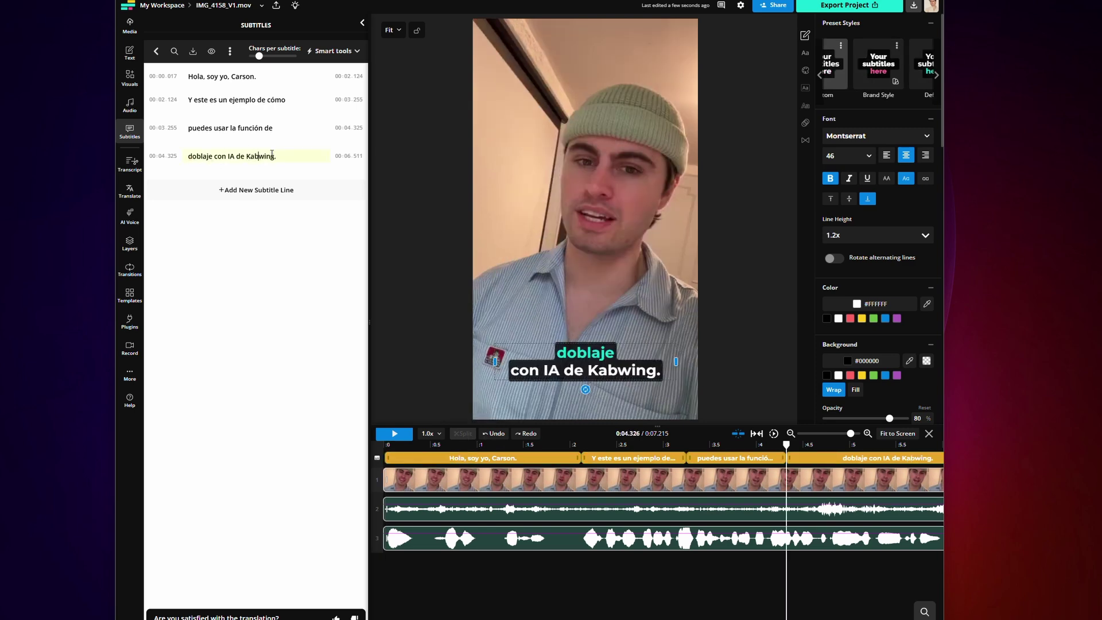
drag(284, 156, 246, 156)
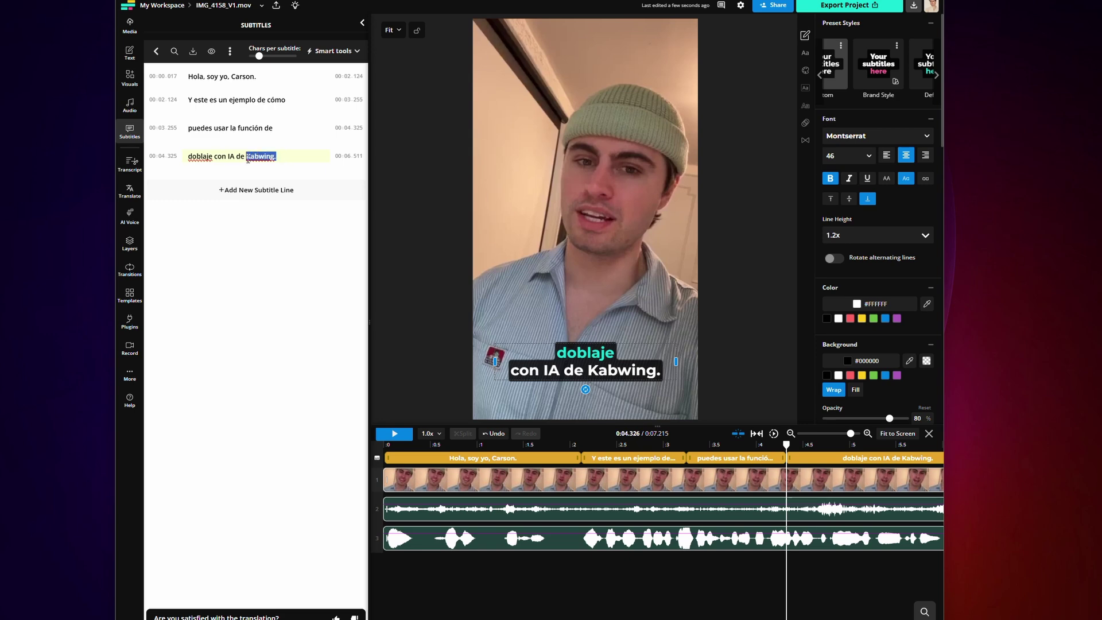
click(468, 463)
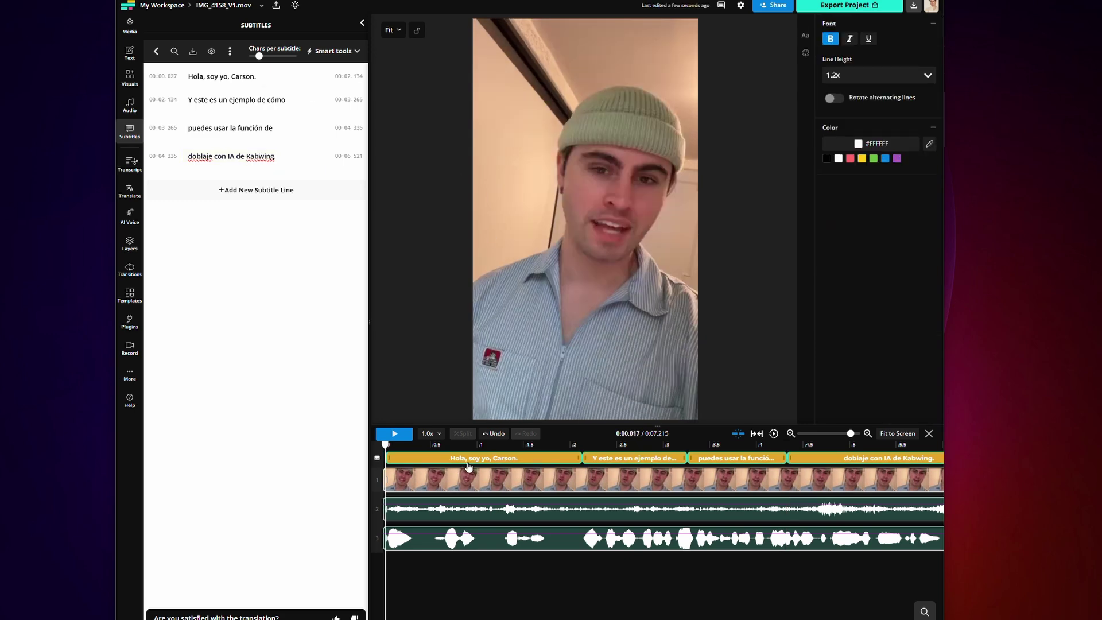
- Add a Brand Glossary custom spelling Kabwing → Kapwing and apply it to the transcript
click(131, 193)
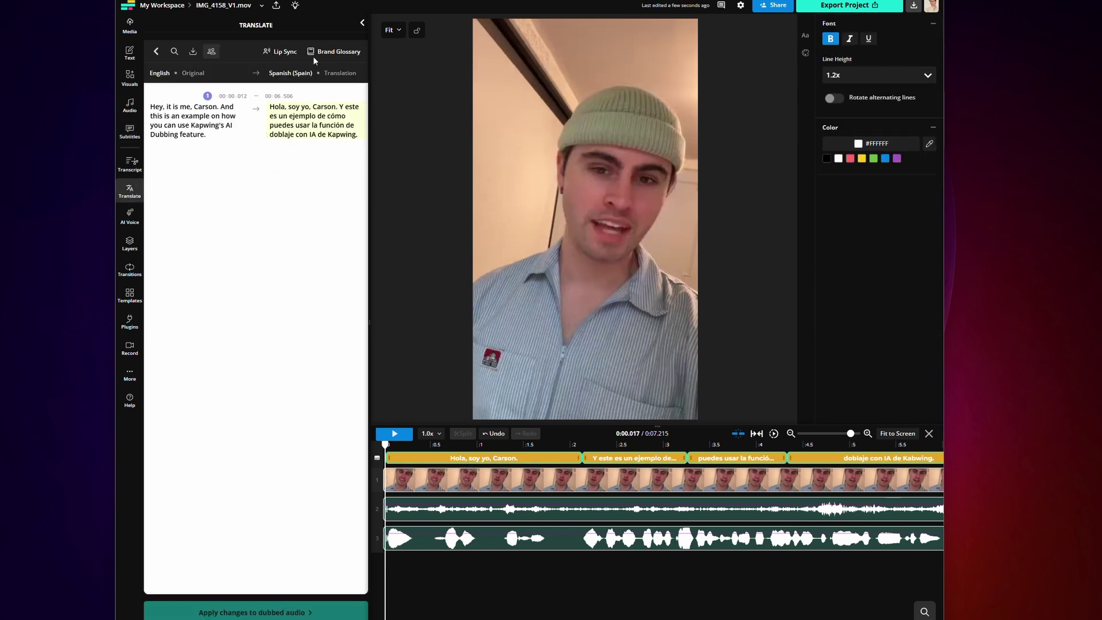
click(335, 51)
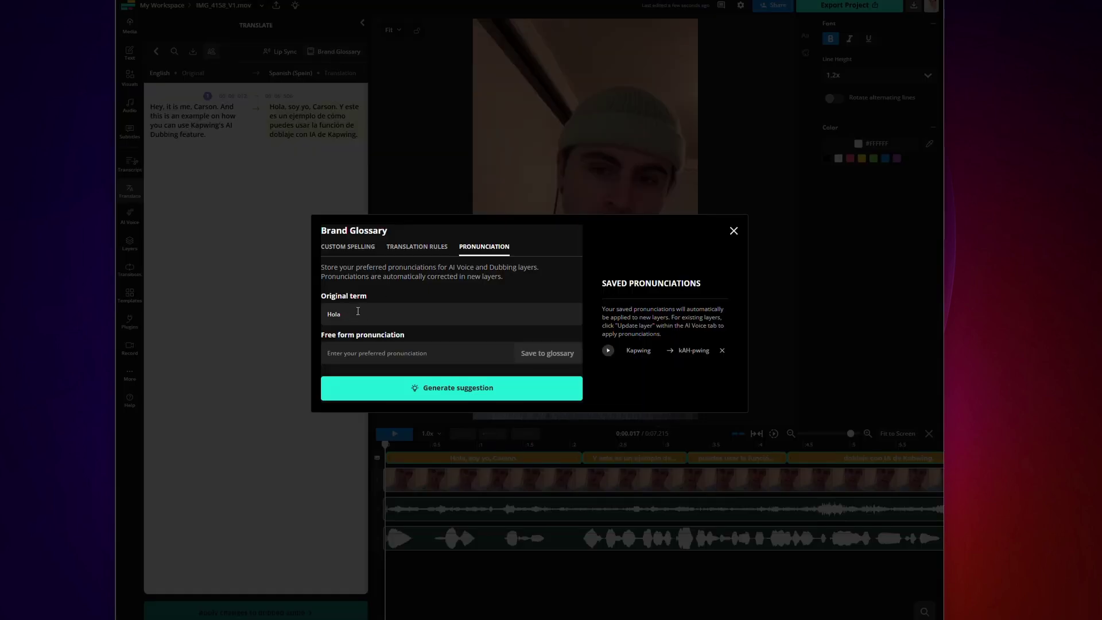
click(370, 247)
click(377, 311)
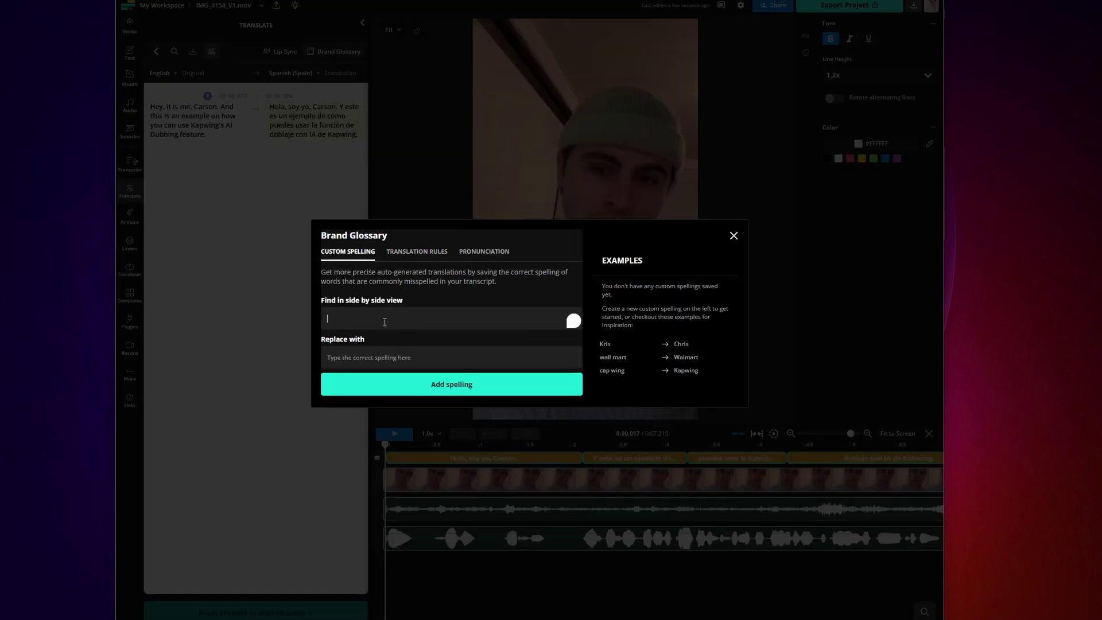
text(Kabwing)
click(372, 358)
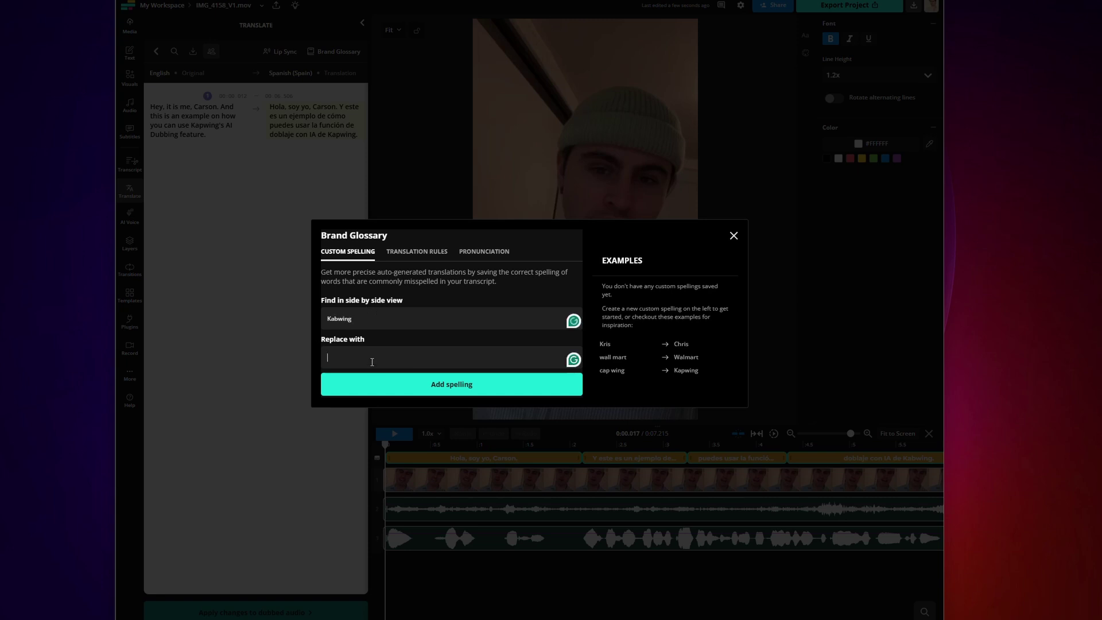
text(Kapwing)
click(453, 385)
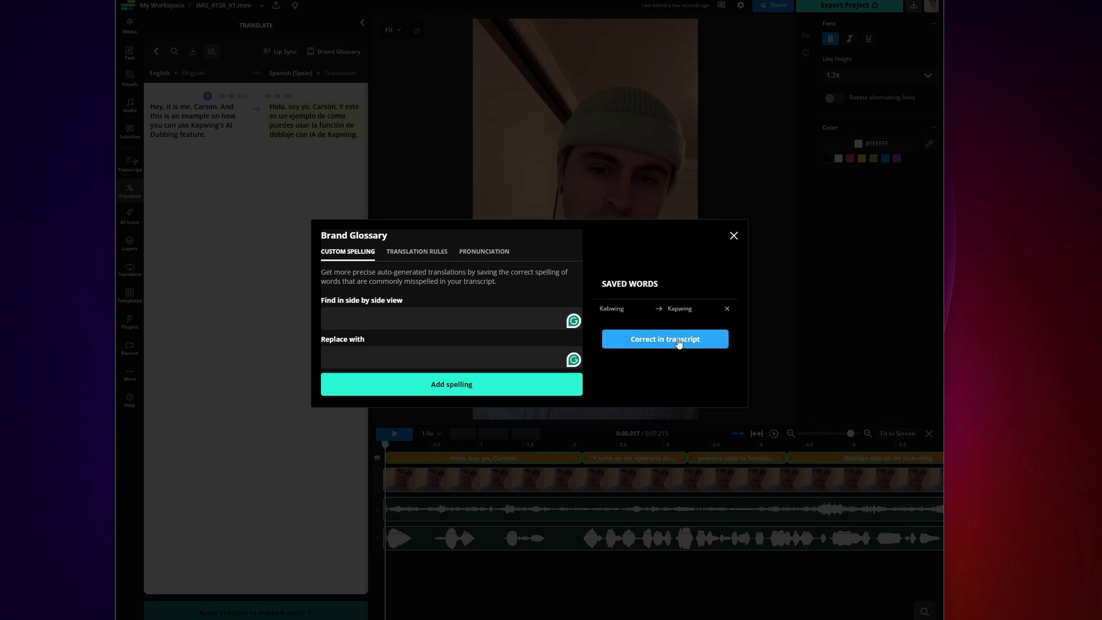
click(666, 340)
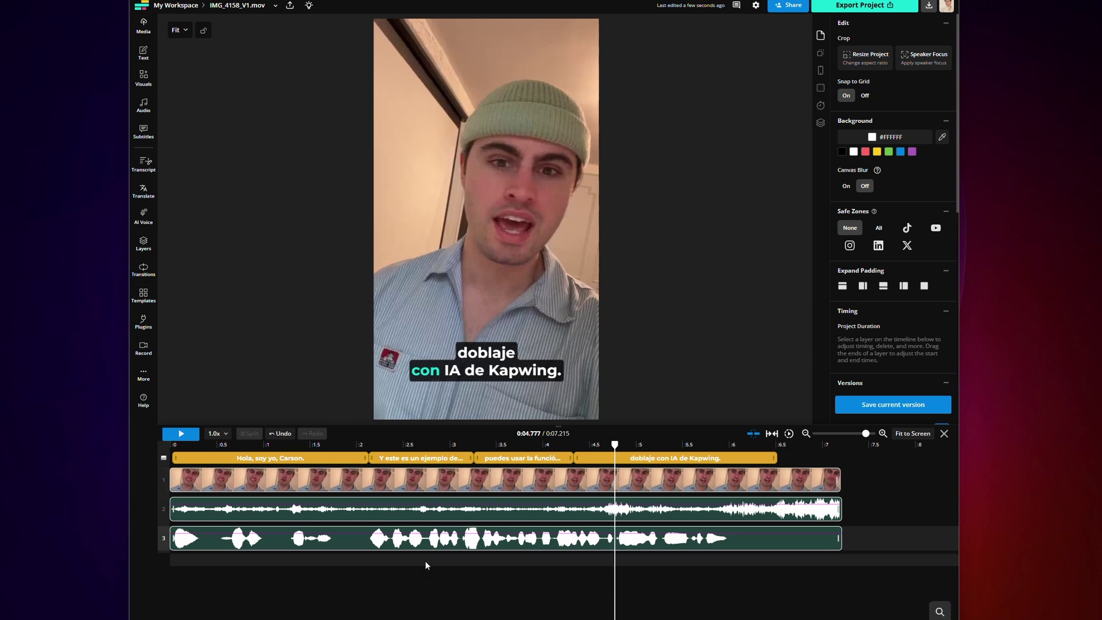
- Reopen the Translate panel showing the English transcript beside the Spanish (Spain) text
click(144, 191)
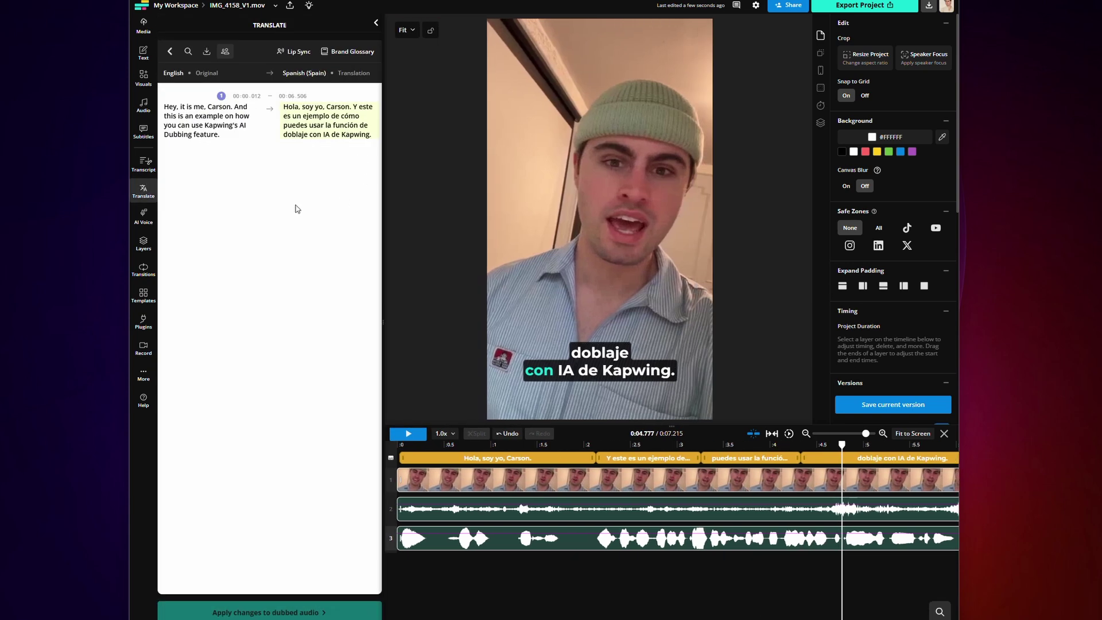
- Check the lip sync options, jump playback to about 5.4 s, then view export settings
click(289, 53)
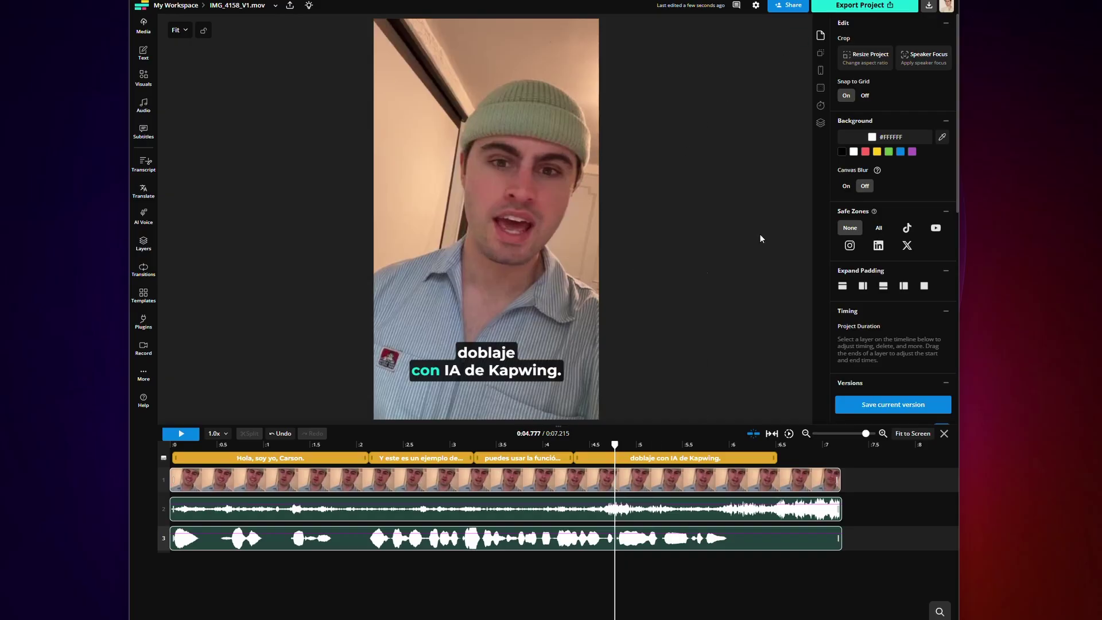
click(674, 447)
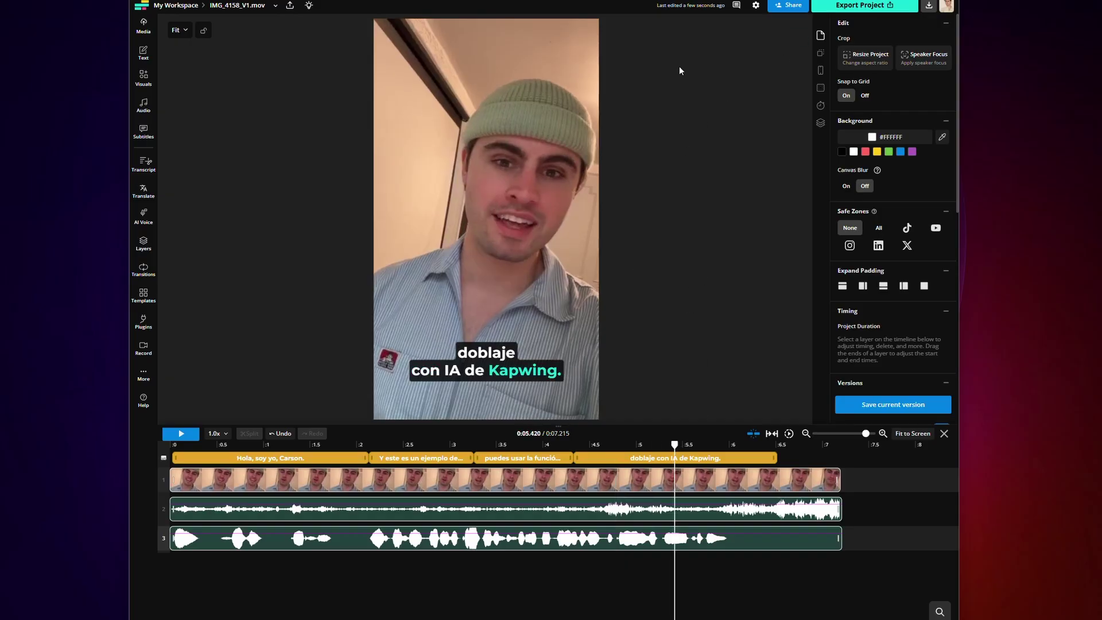
click(869, 7)
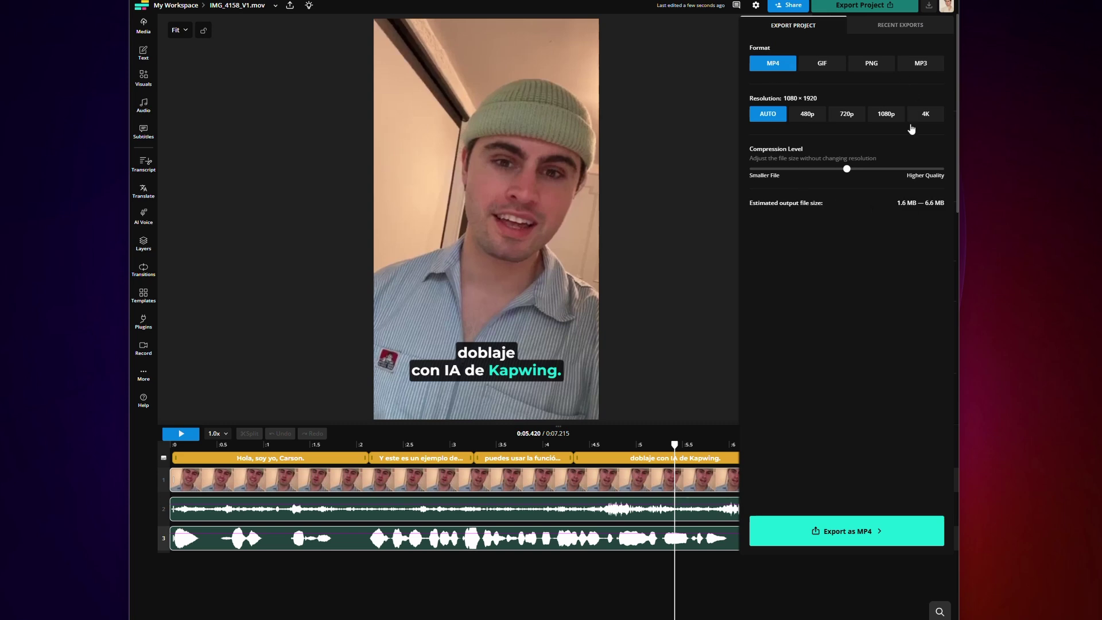
- Export IMG_4158_V1 as an MP4 and bring up its share-to-socials options
click(788, 6)
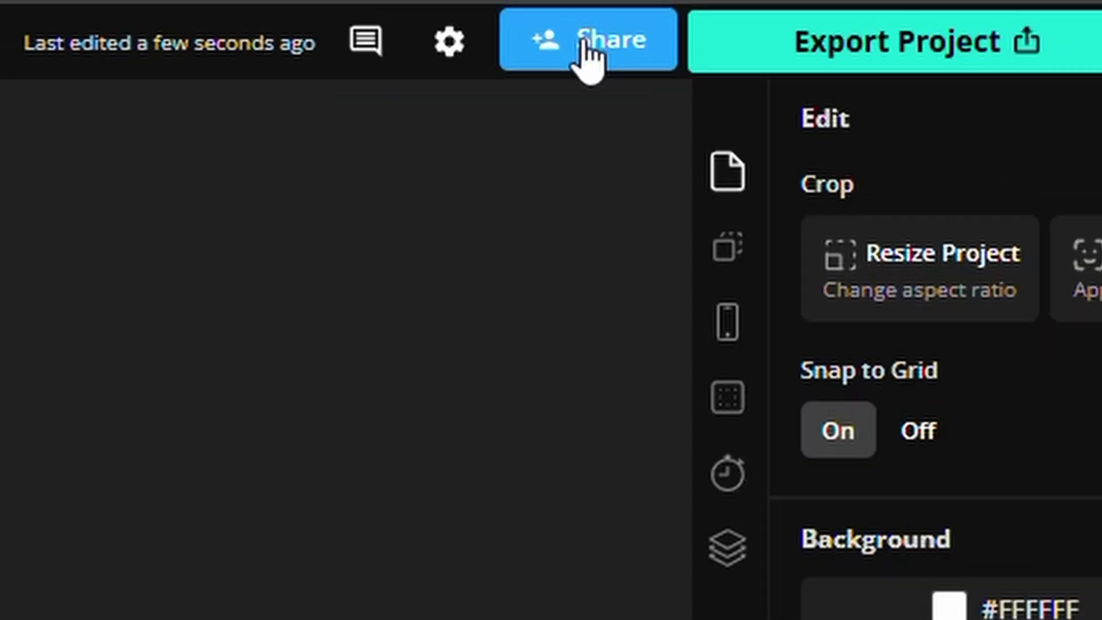
click(926, 52)
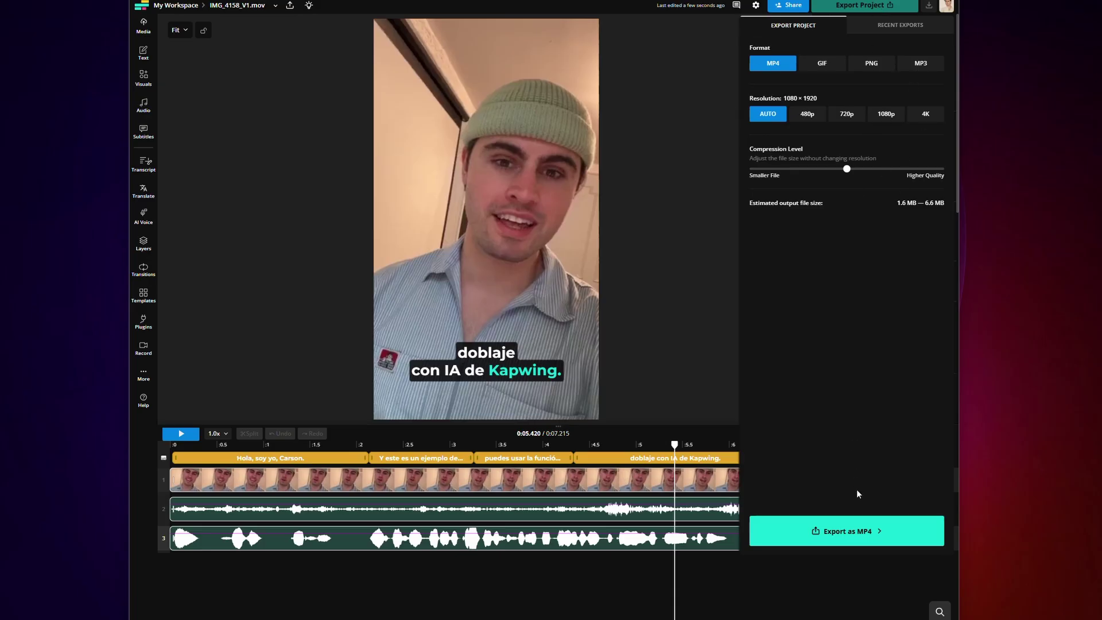
click(855, 531)
click(883, 98)
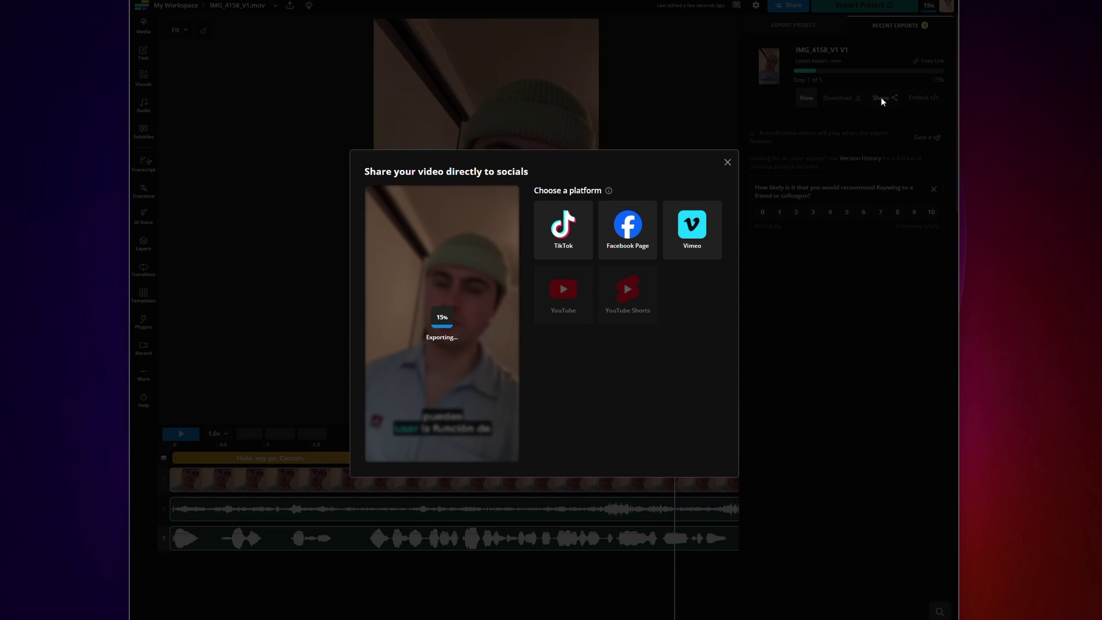